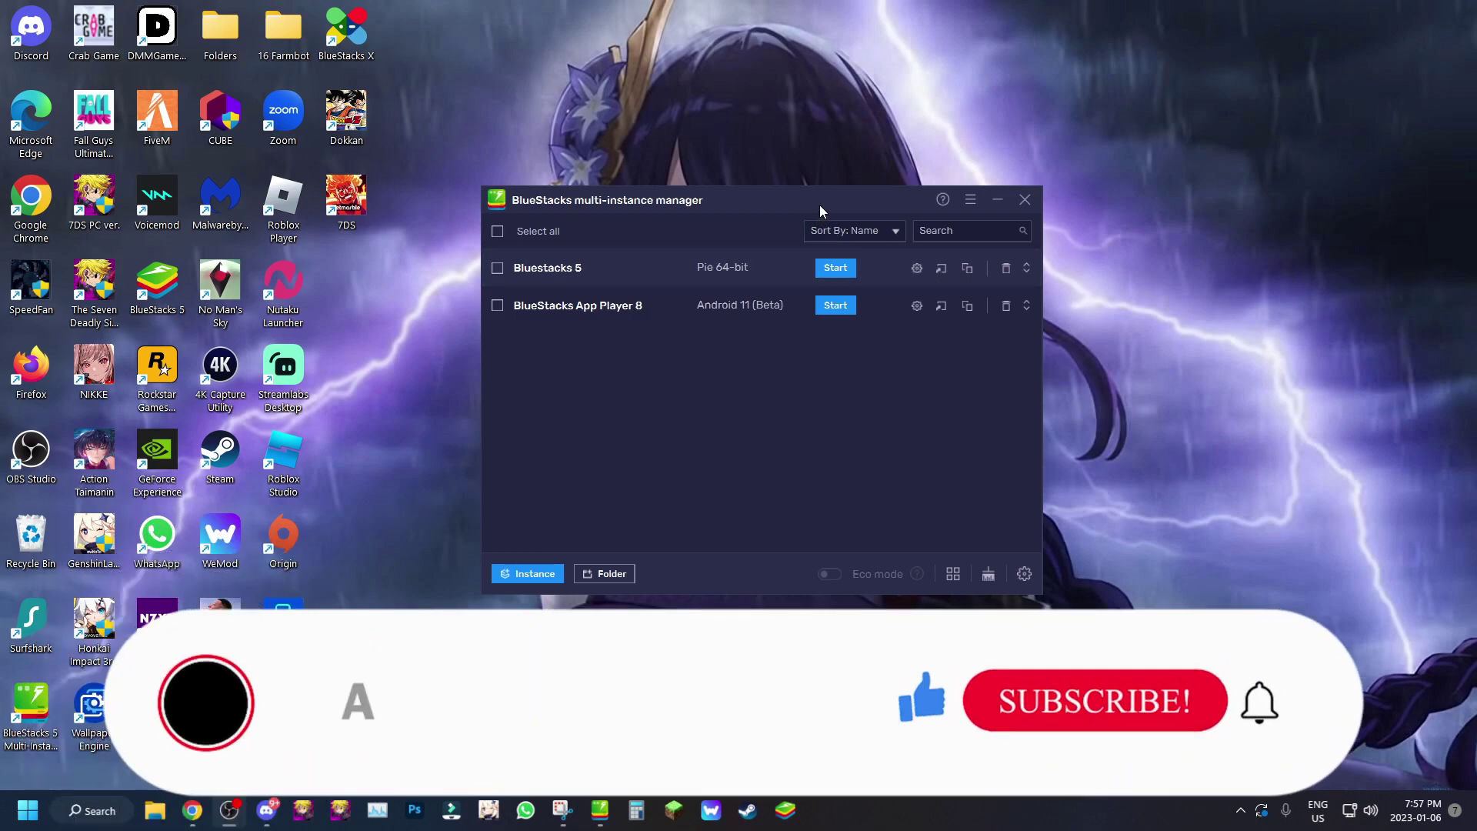
- Reposition the Multi-Instance Manager window and start adding a new BlueStacks instance
drag(818, 208, 777, 214)
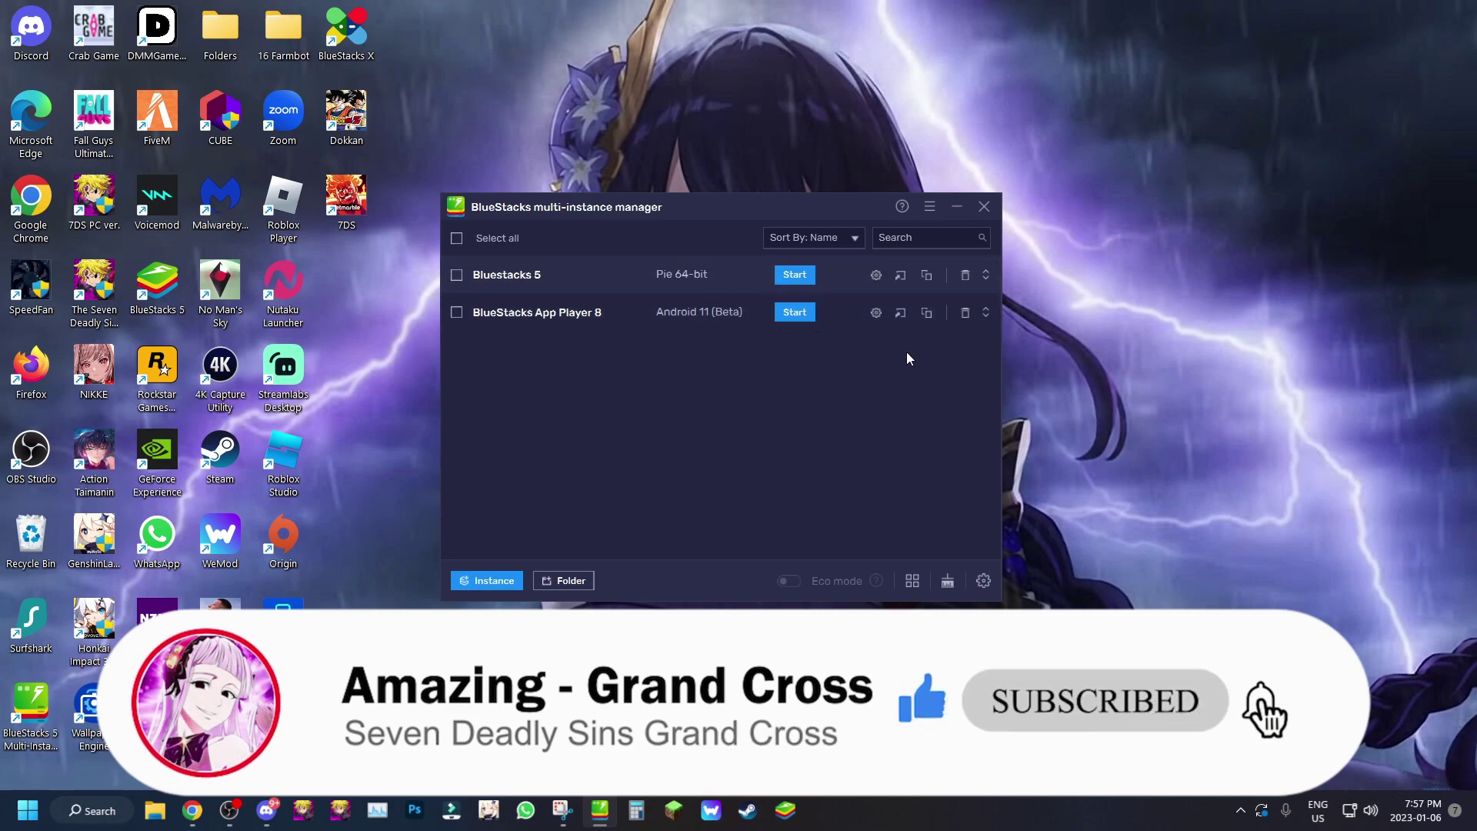
drag(822, 206, 837, 213)
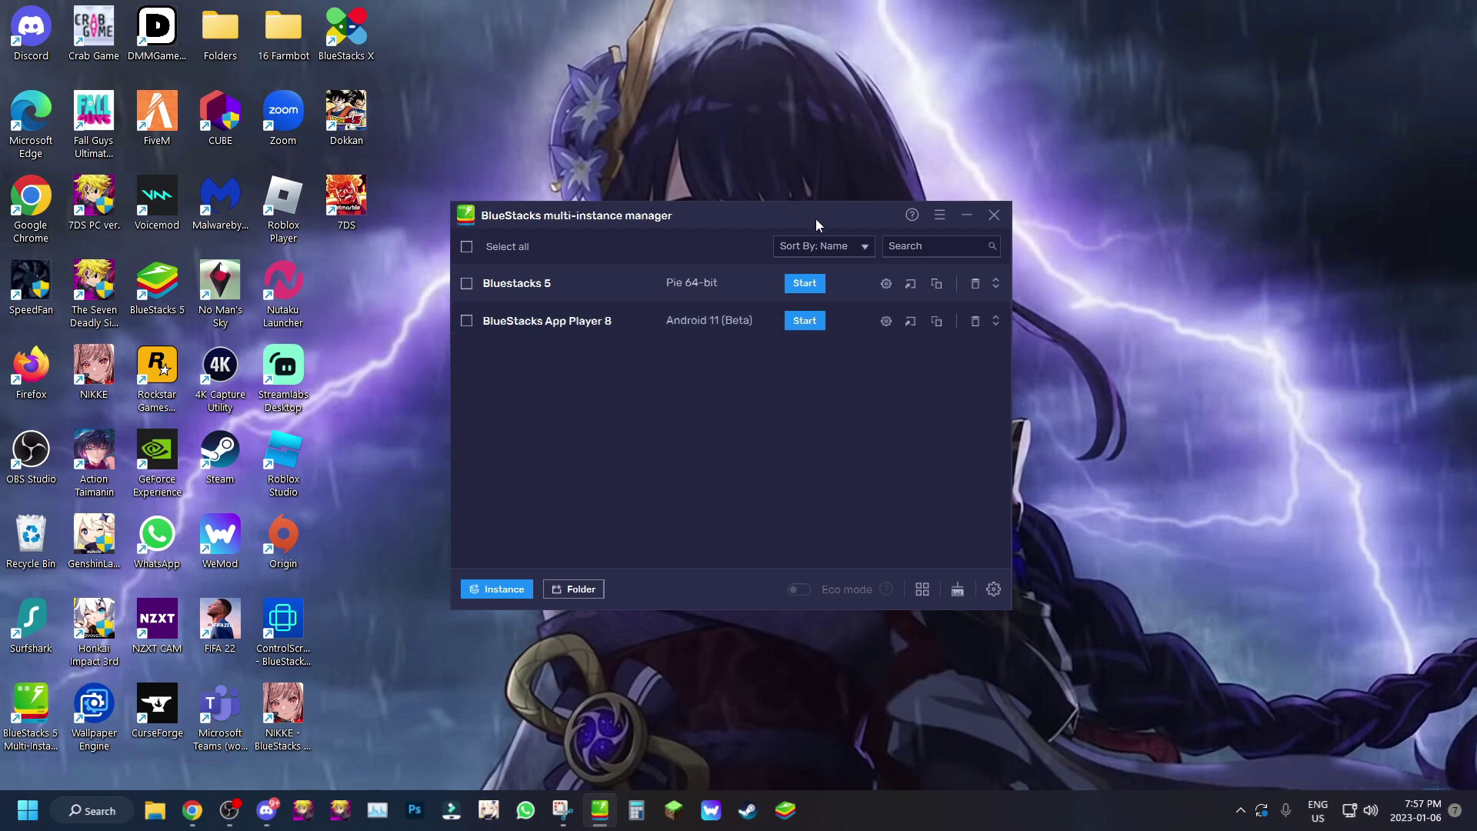
drag(816, 223, 805, 214)
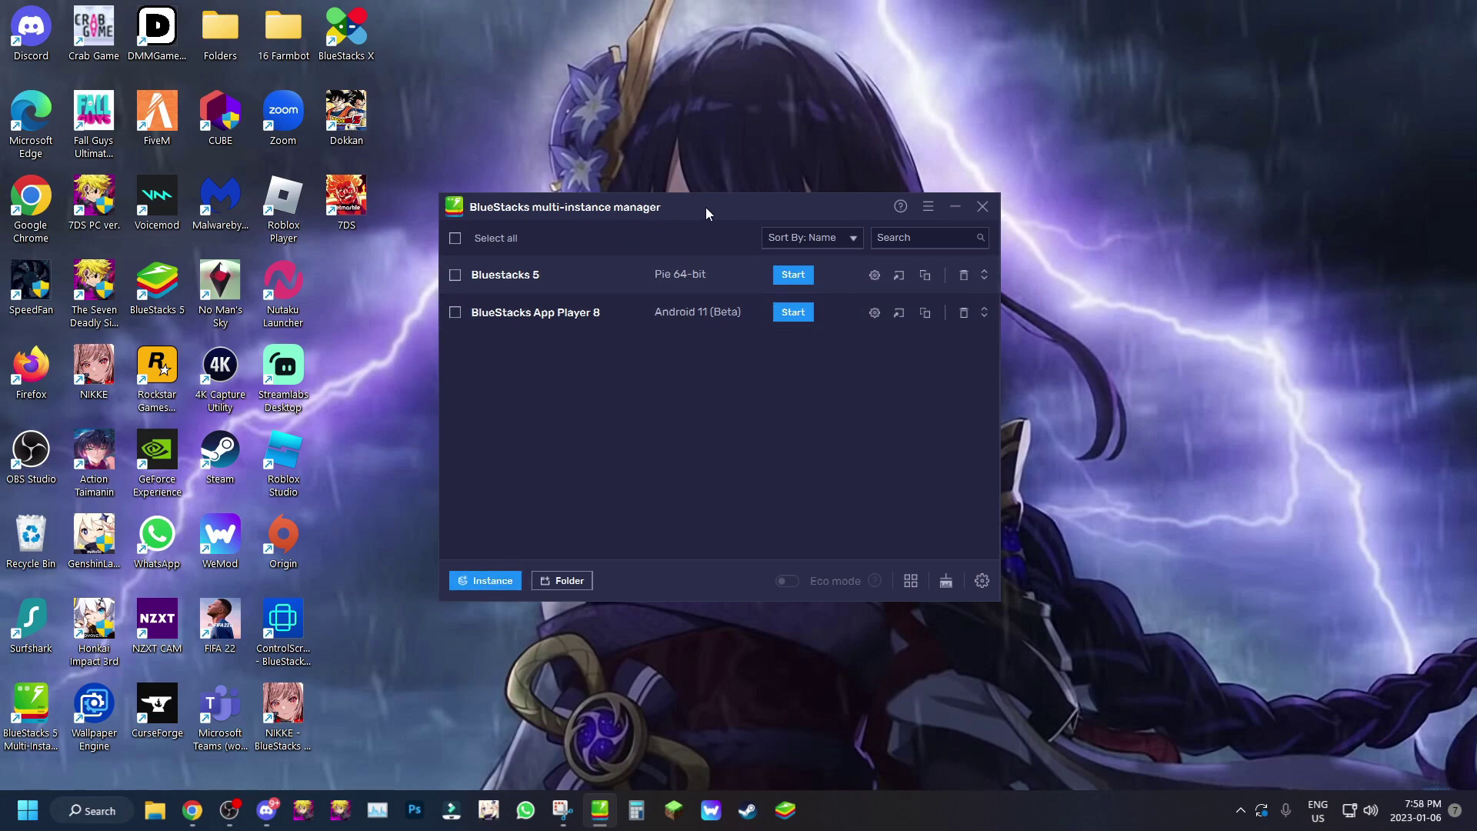
click(504, 580)
- Choose Fresh instance, look over its Android versions, and close the dialog without creating one
click(874, 391)
click(690, 381)
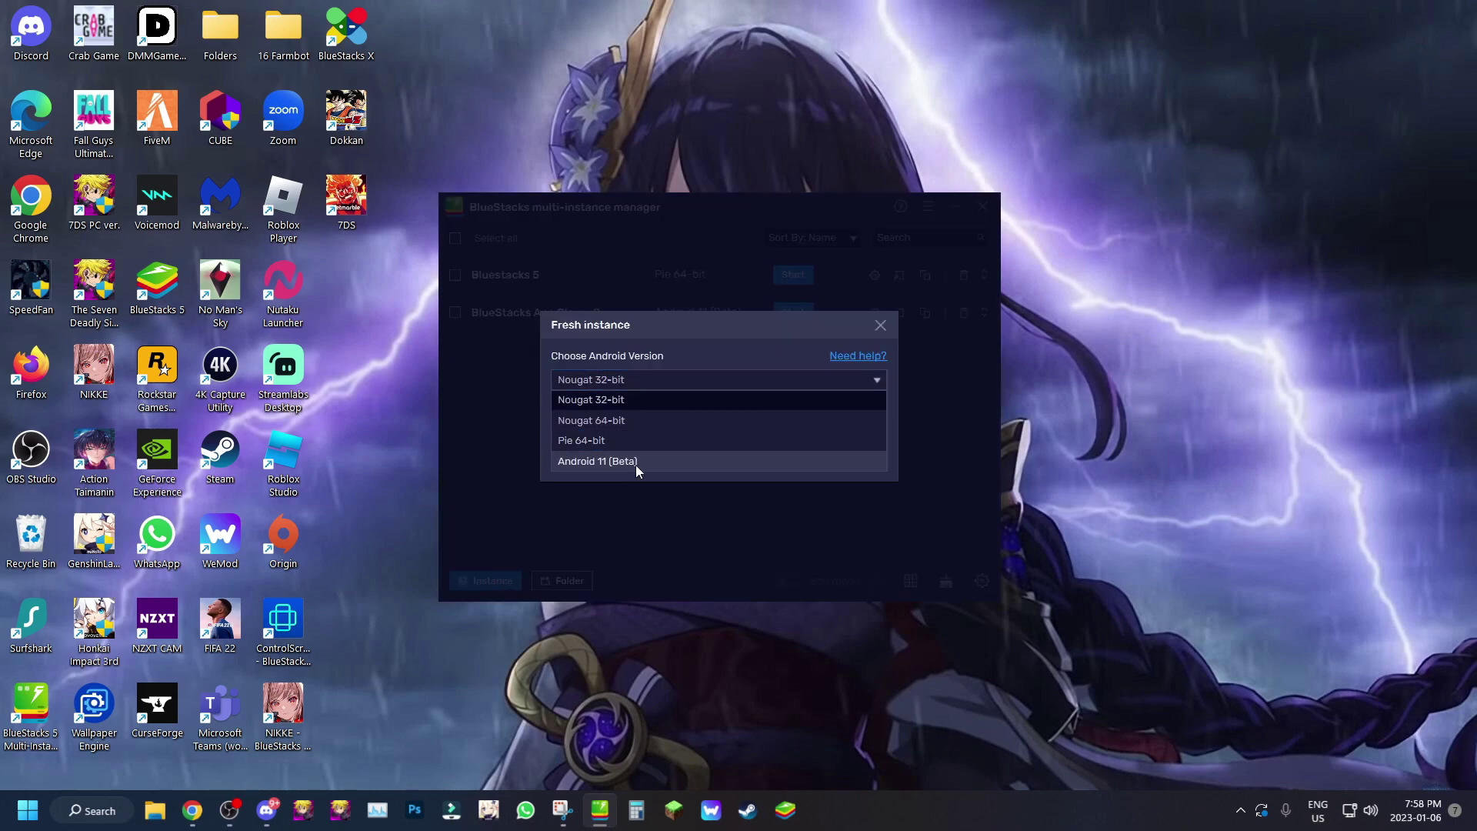
click(879, 324)
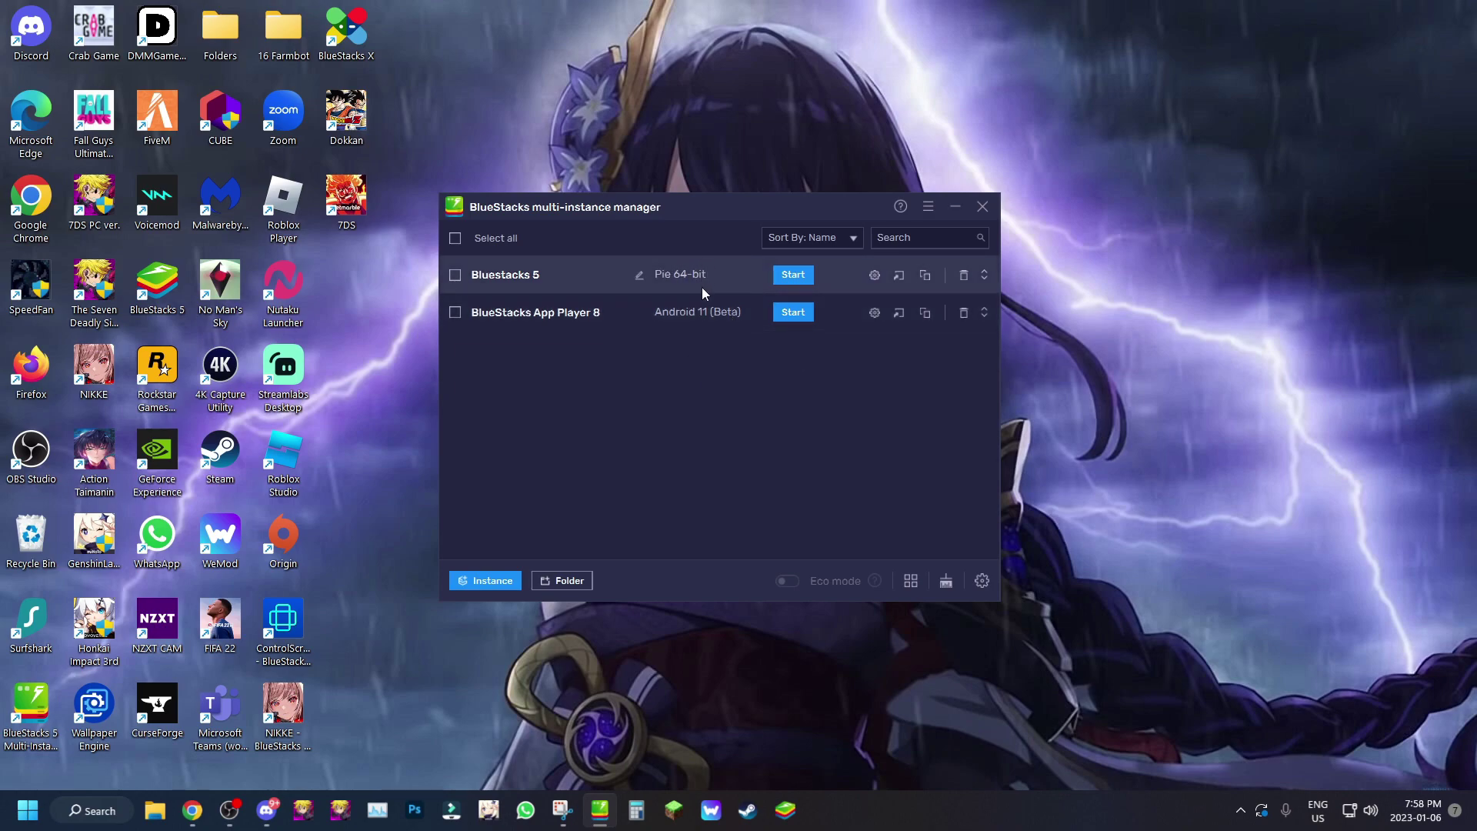
drag(769, 207, 770, 209)
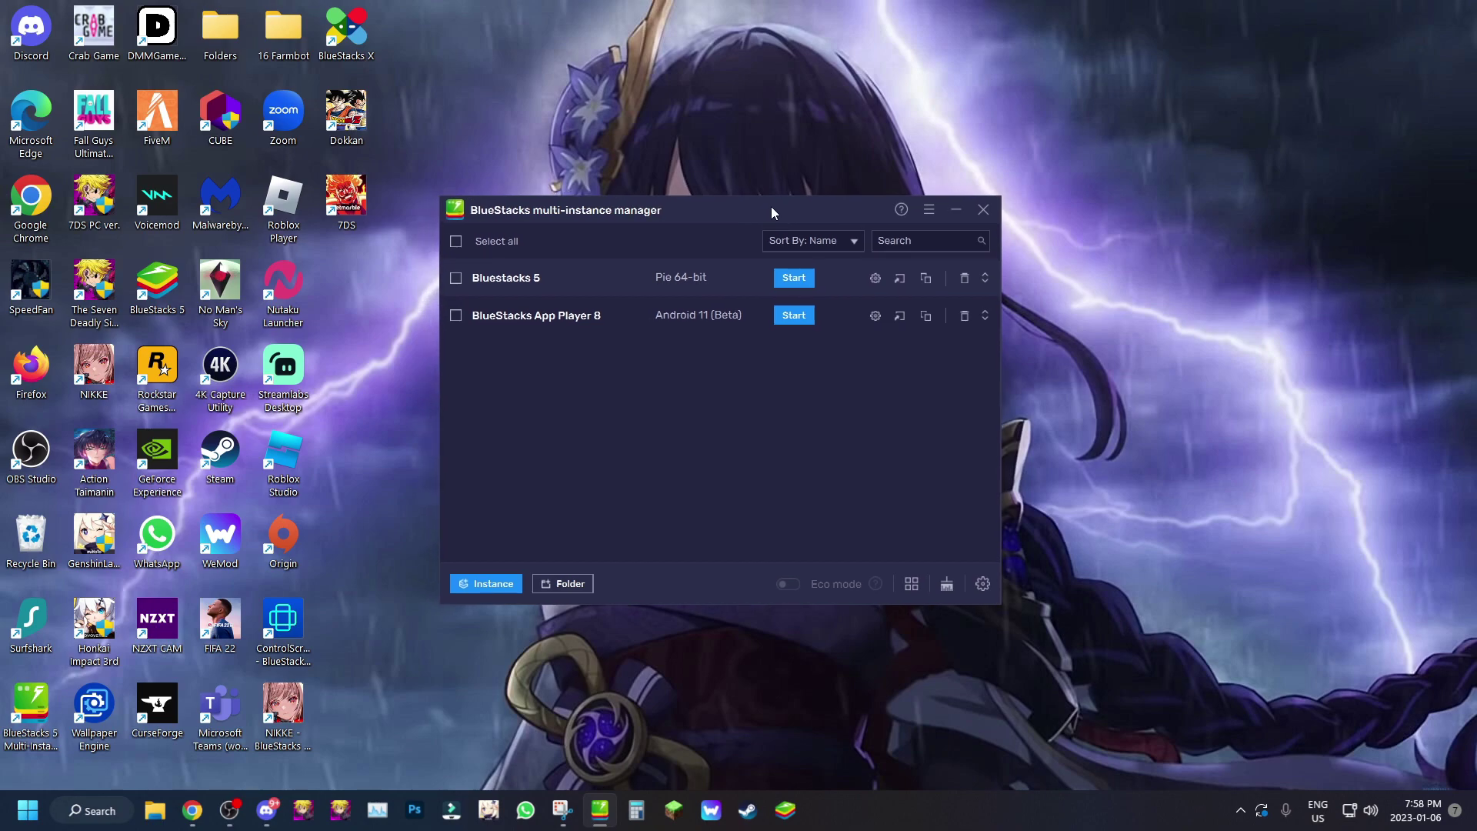
- Start BlueStacks App Player 8 and maximize its window to full screen
click(794, 315)
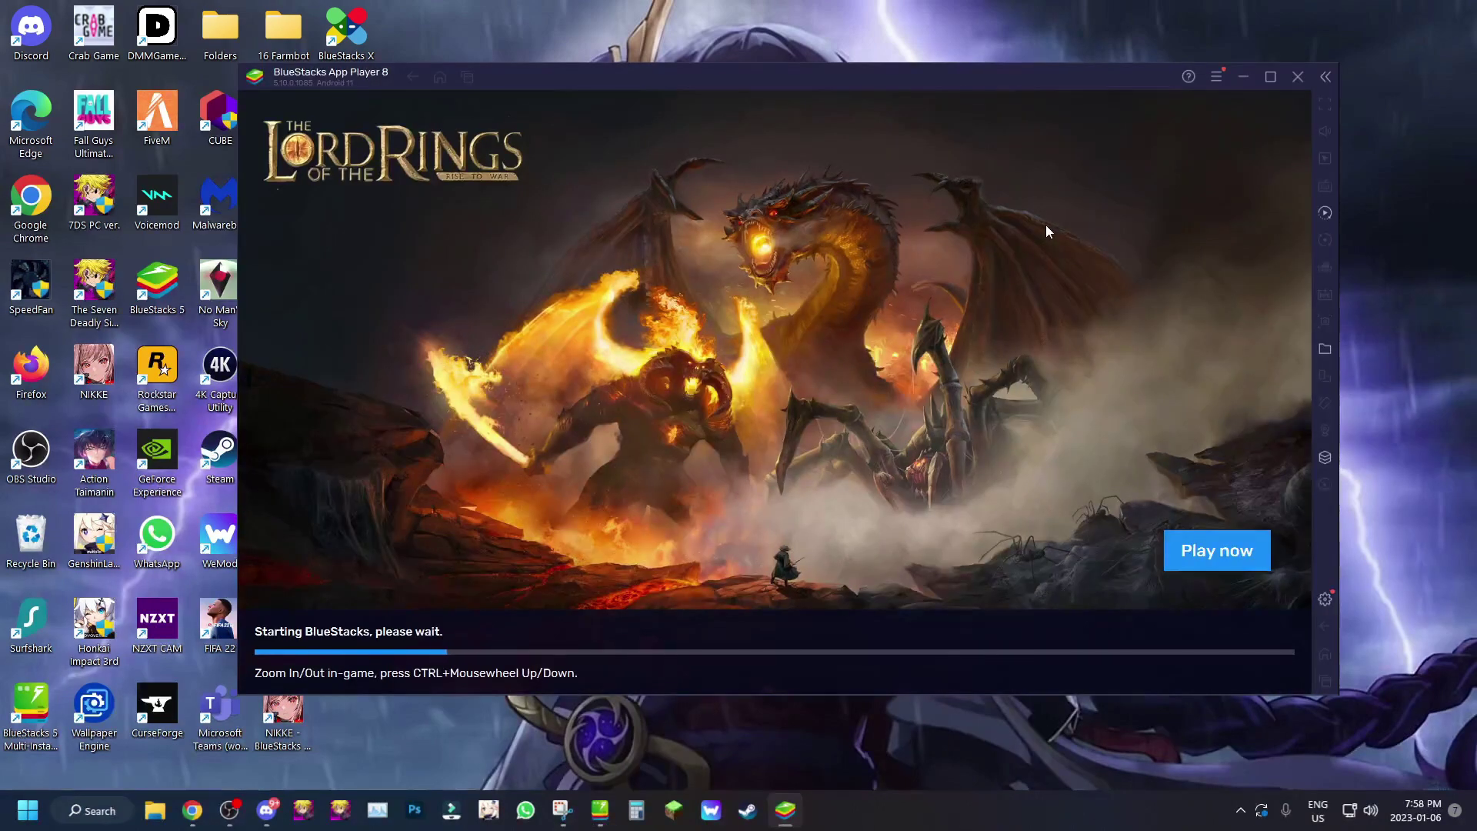
click(1270, 77)
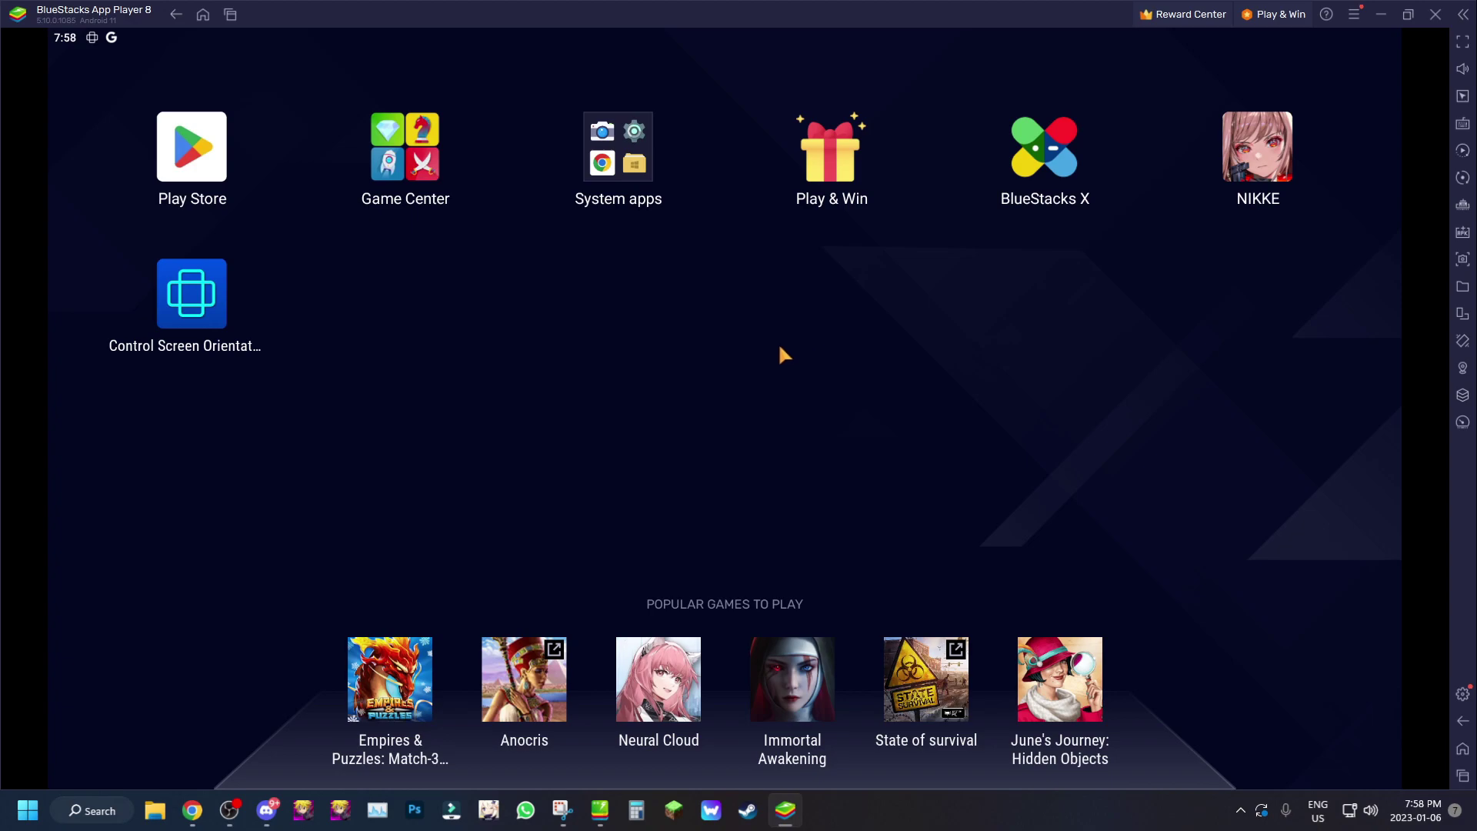
- Try opening Control Screen Orientation, dismiss the full-version prompt, and return to the home screen
click(213, 316)
click(926, 455)
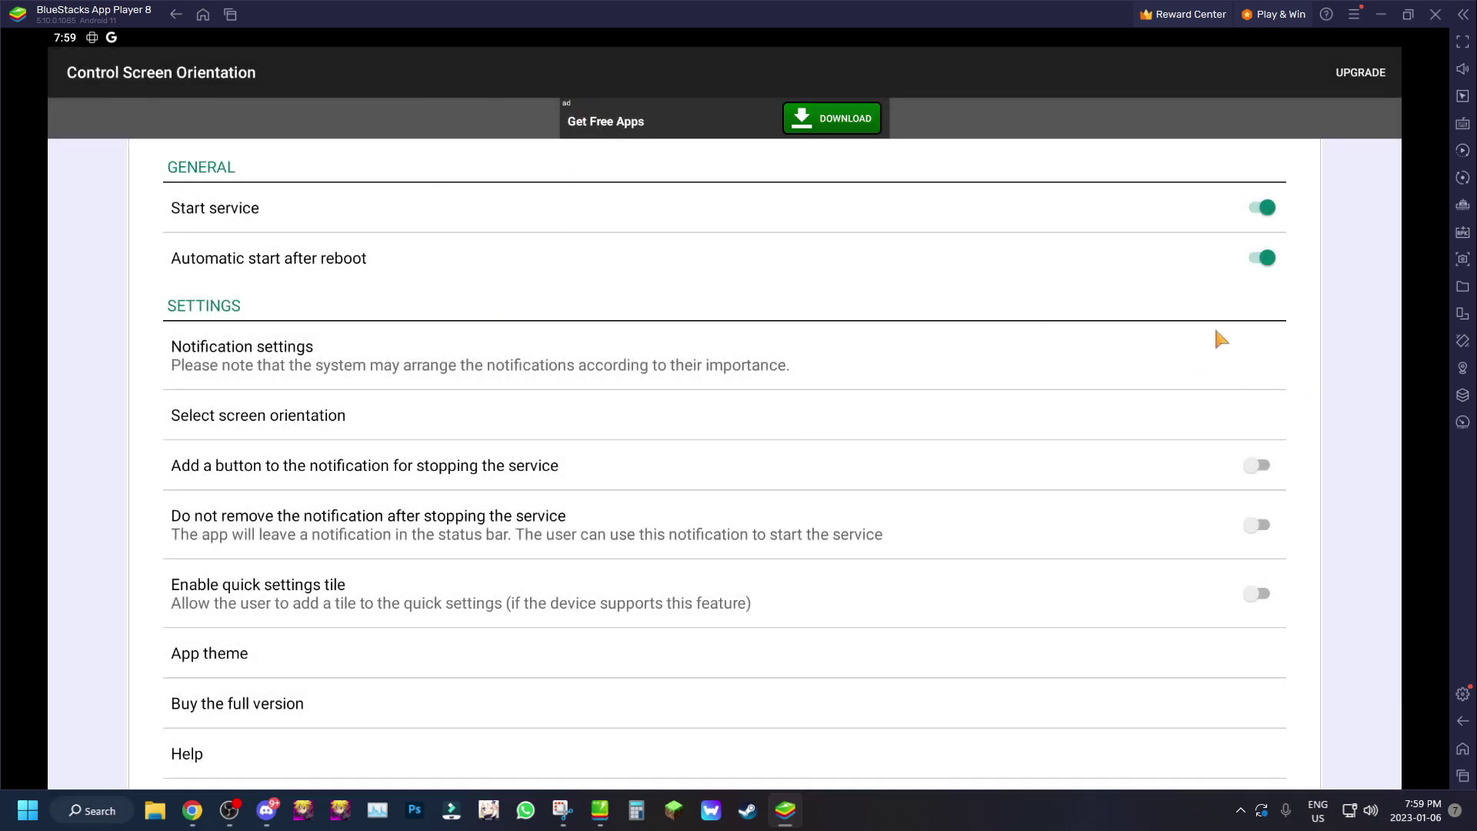
click(1461, 749)
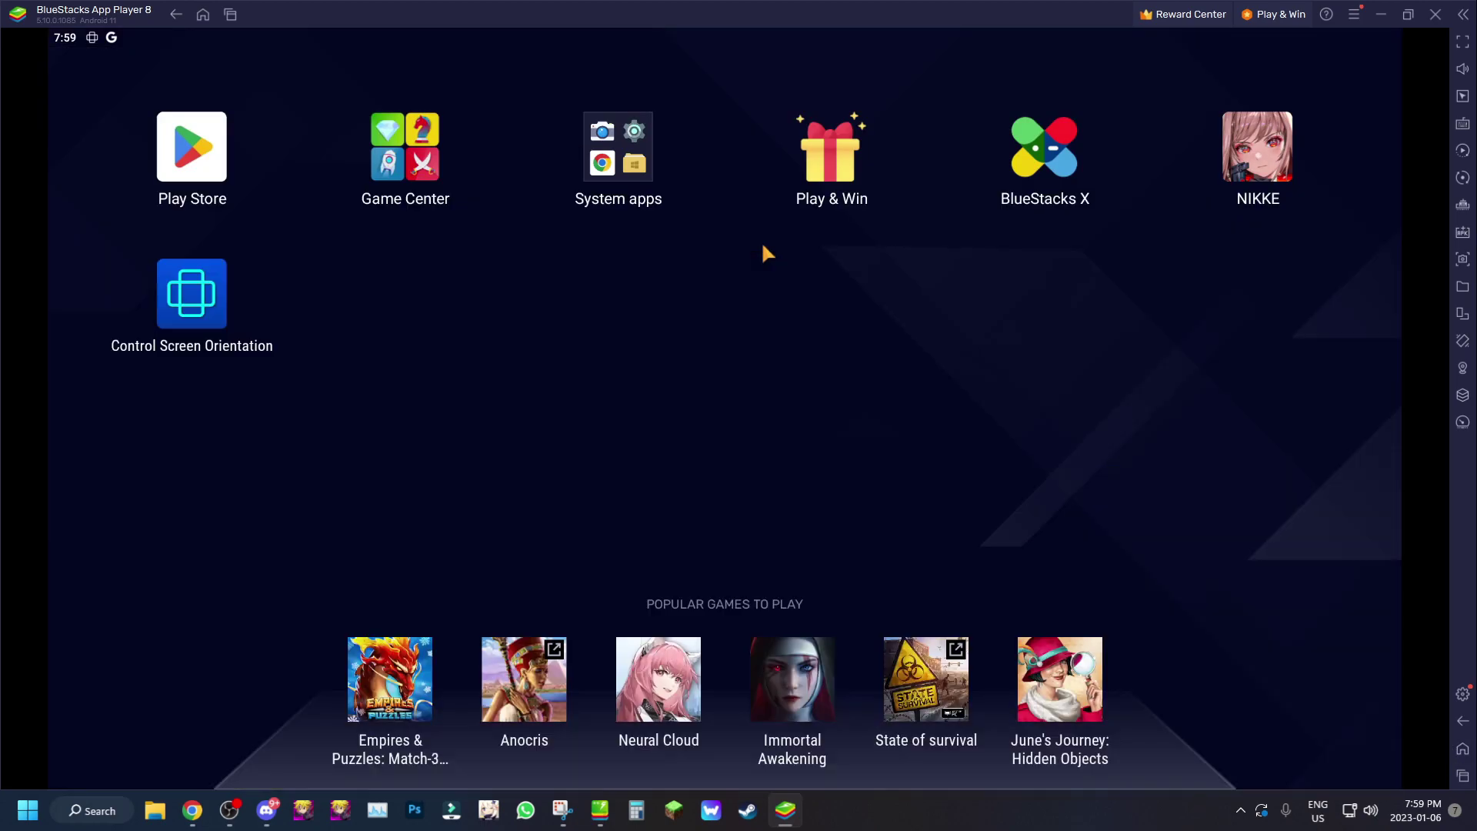
- Search the Play Store for 'control or' and launch the control screen rotation app from its page
click(230, 157)
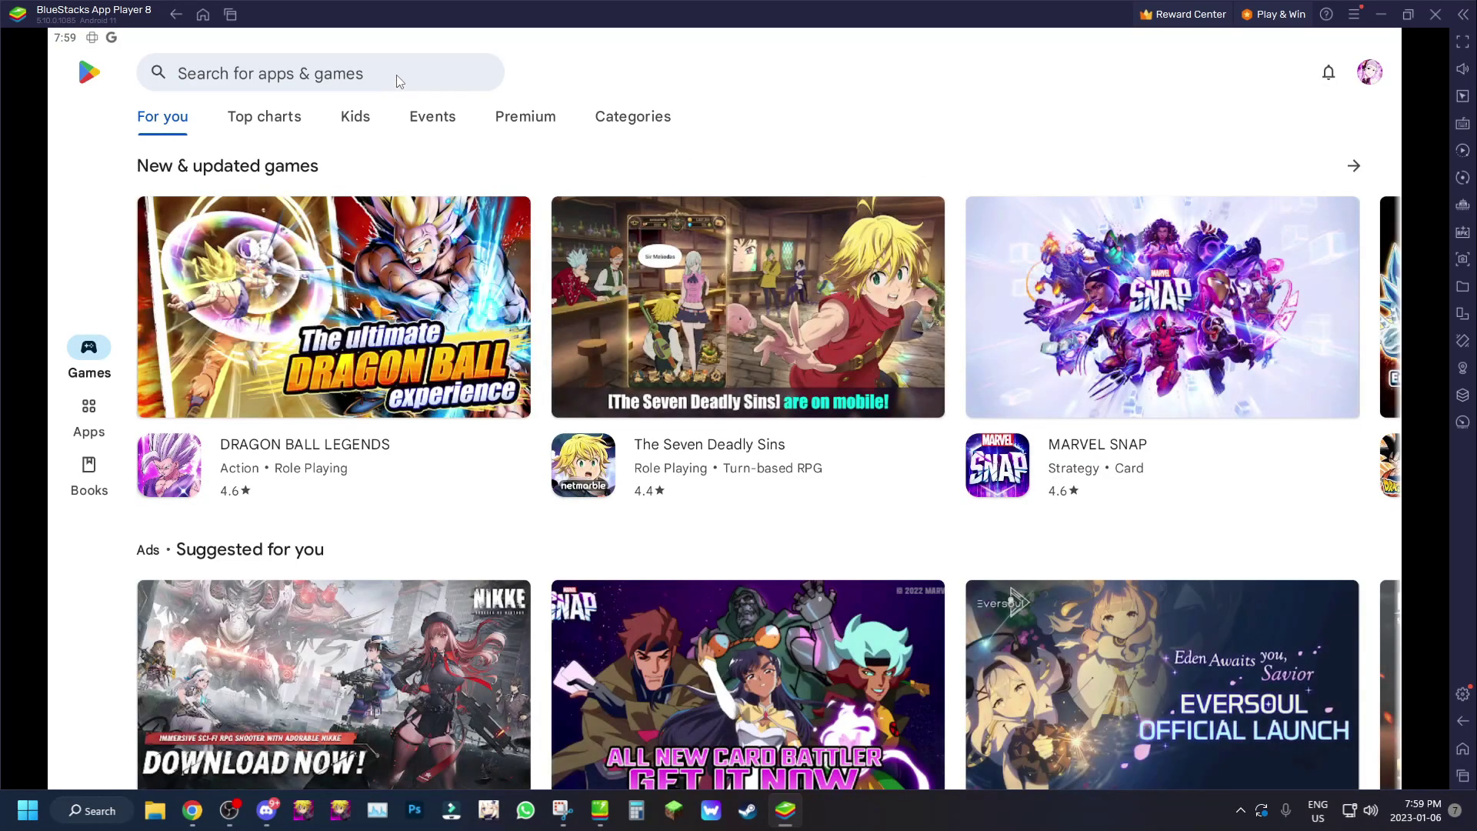
click(396, 75)
text(control )
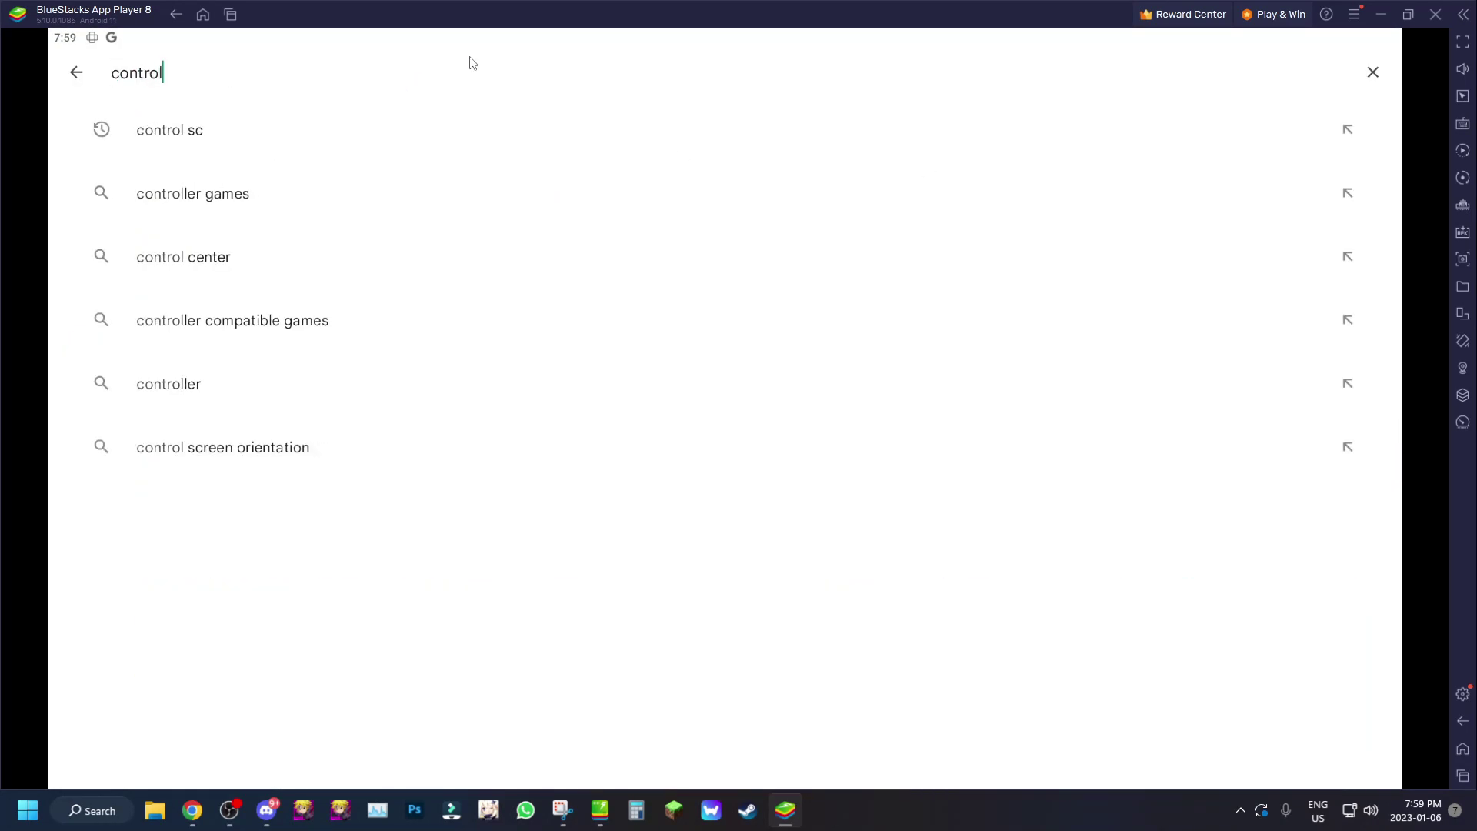
text(or)
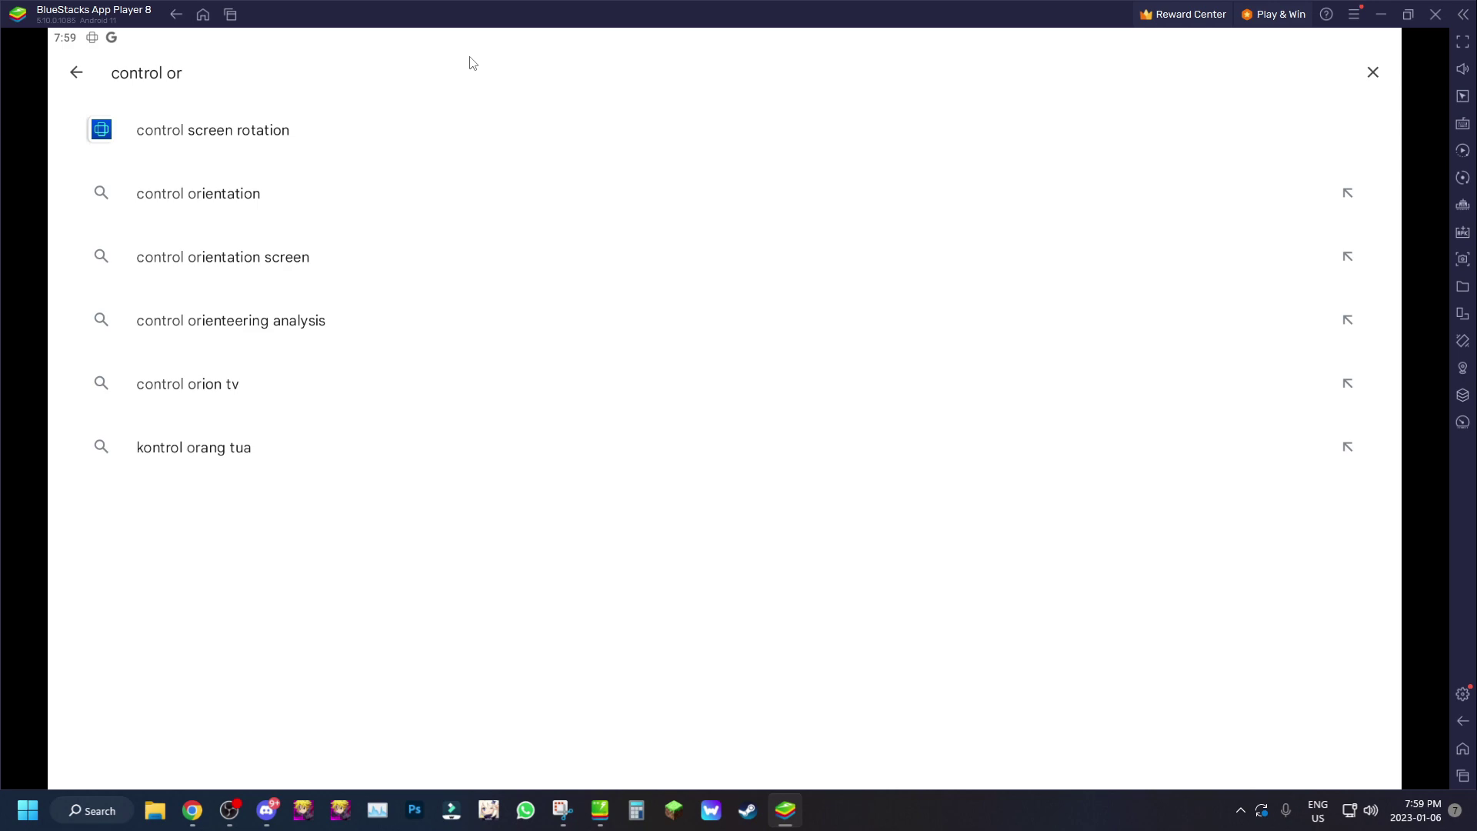
click(468, 121)
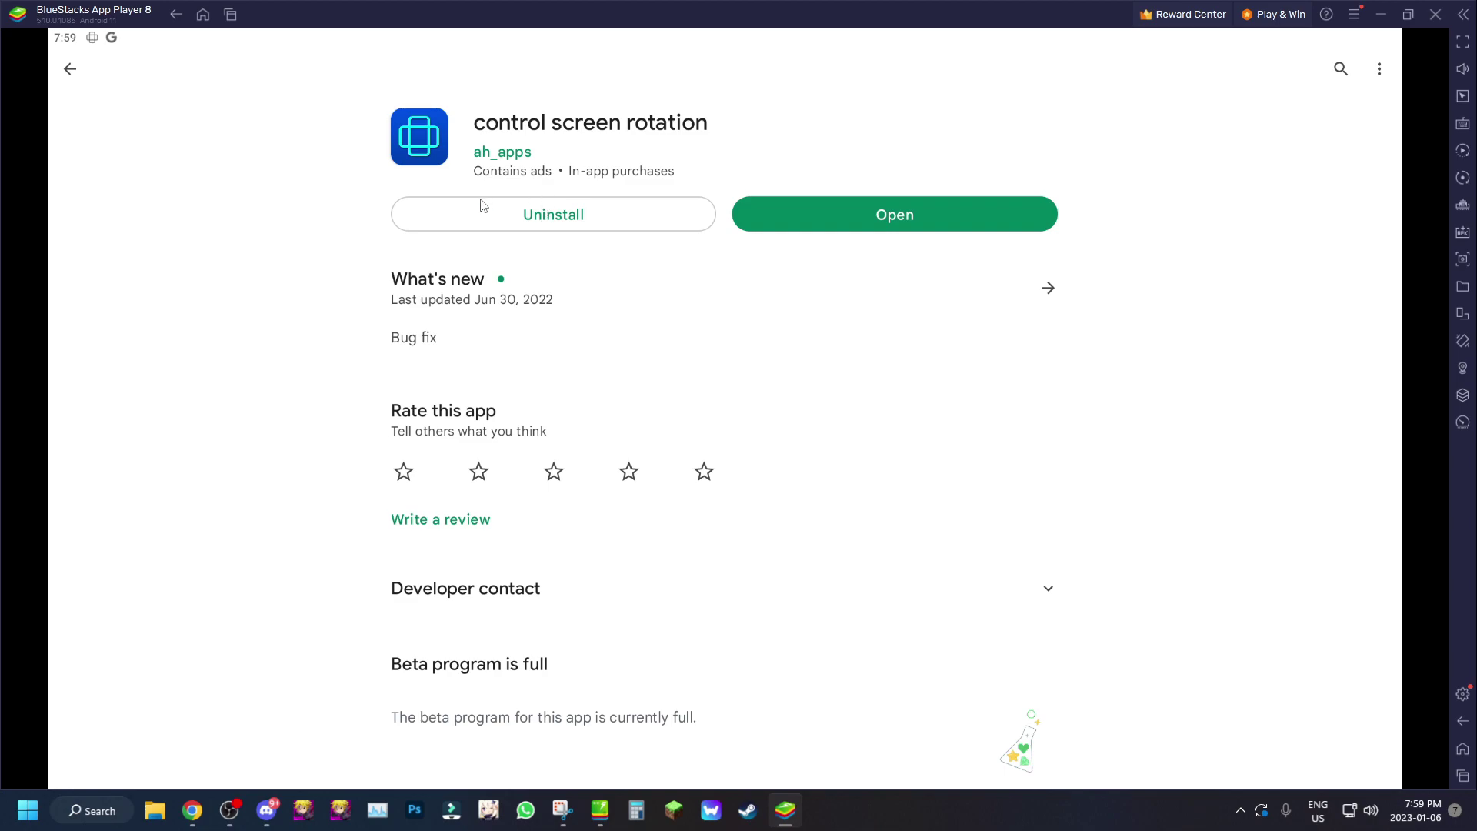
click(917, 210)
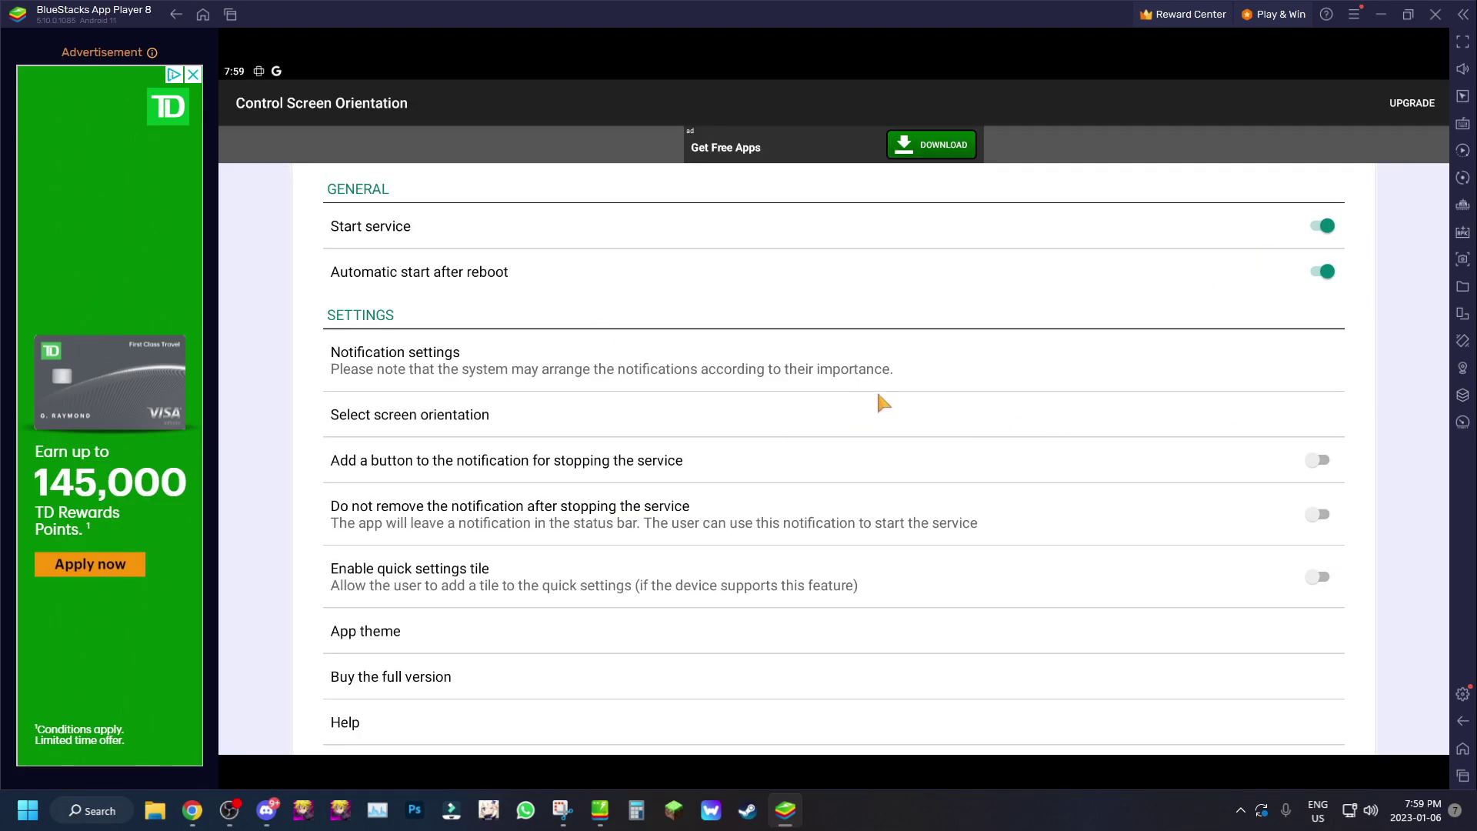
- Set the screen orientation to Landscape, go back to the home screen, and close the ad panel
click(935, 421)
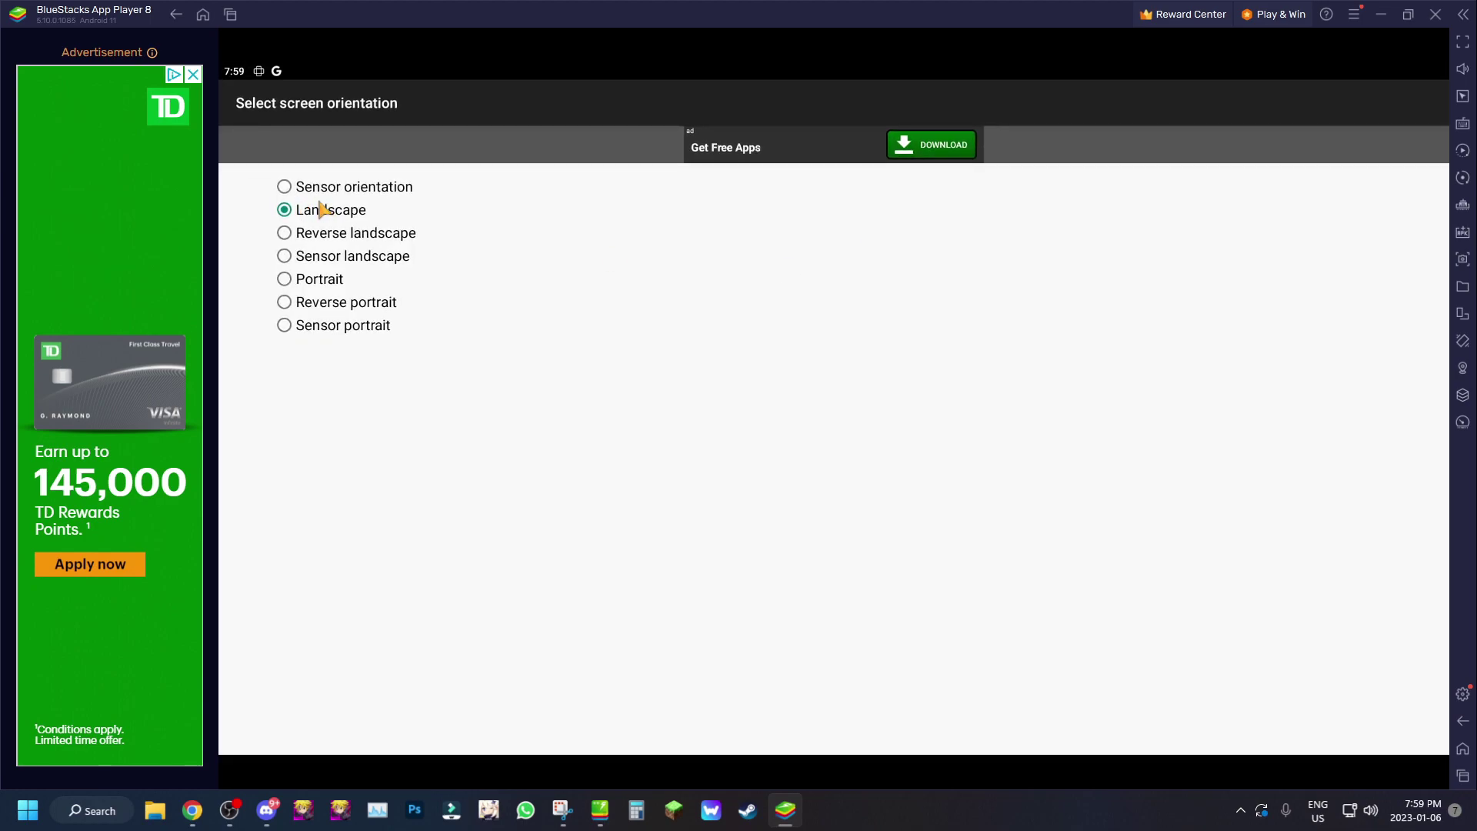
click(1462, 721)
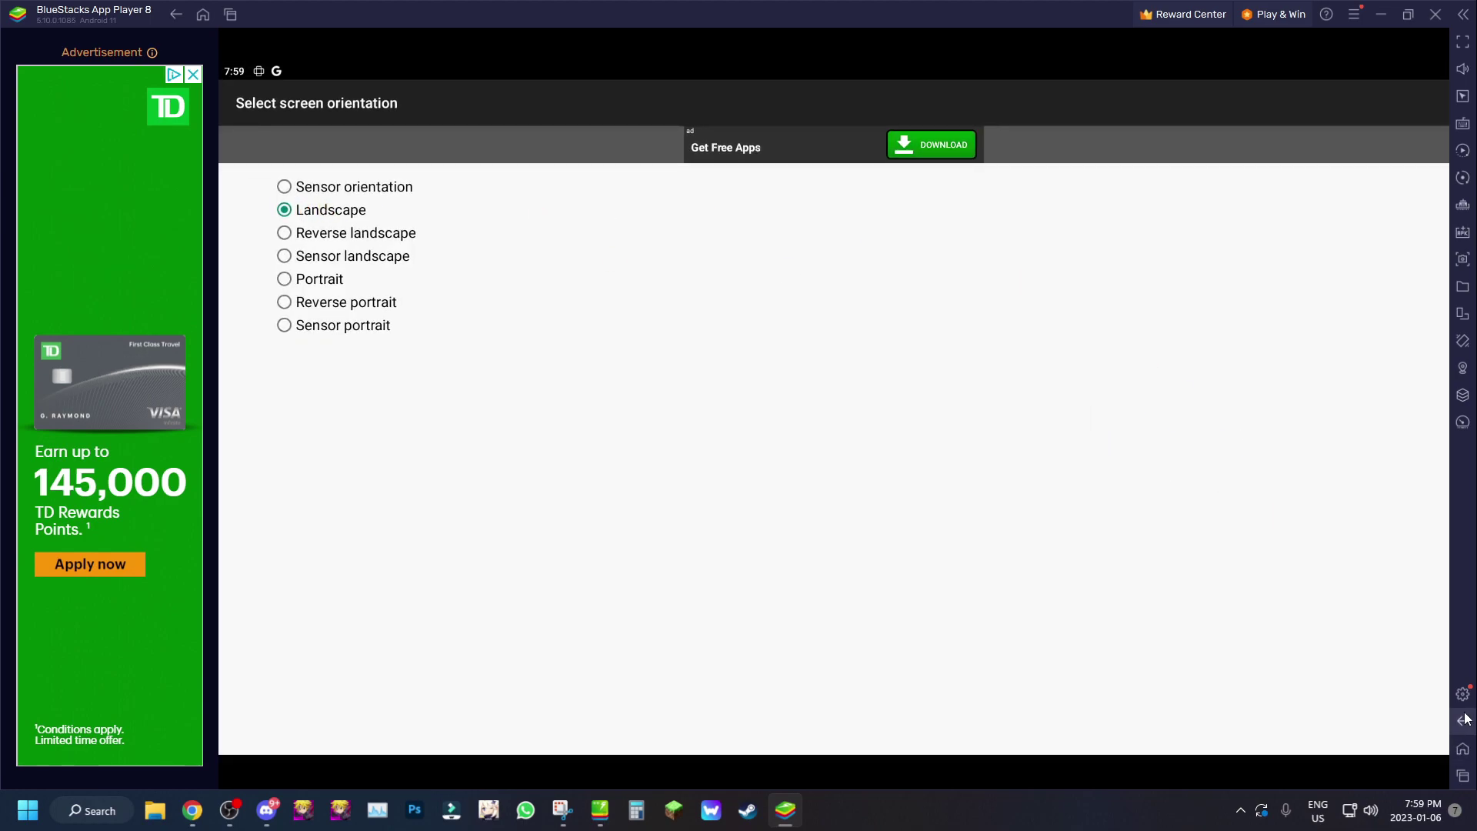
click(1462, 748)
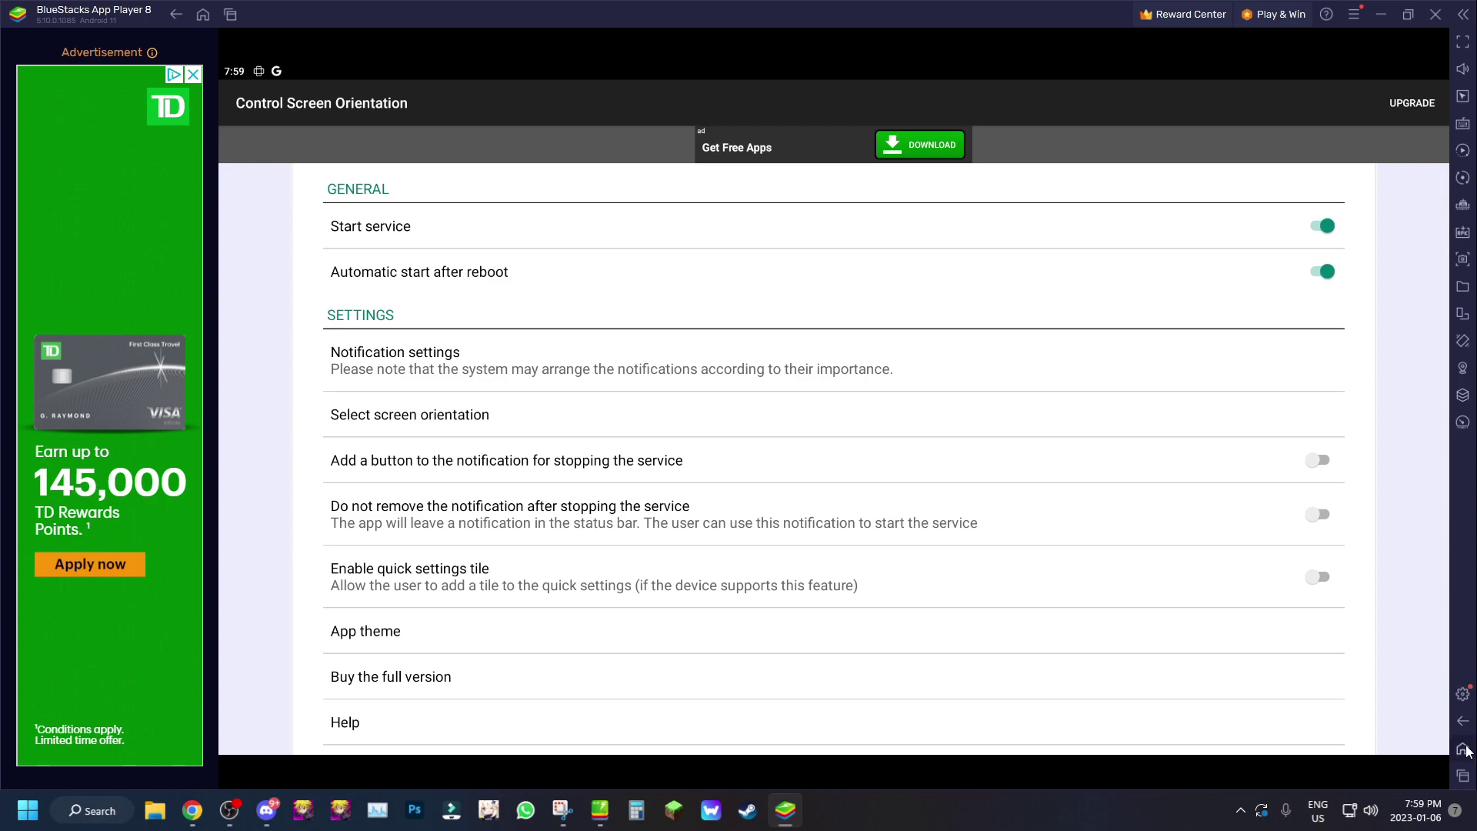
click(193, 74)
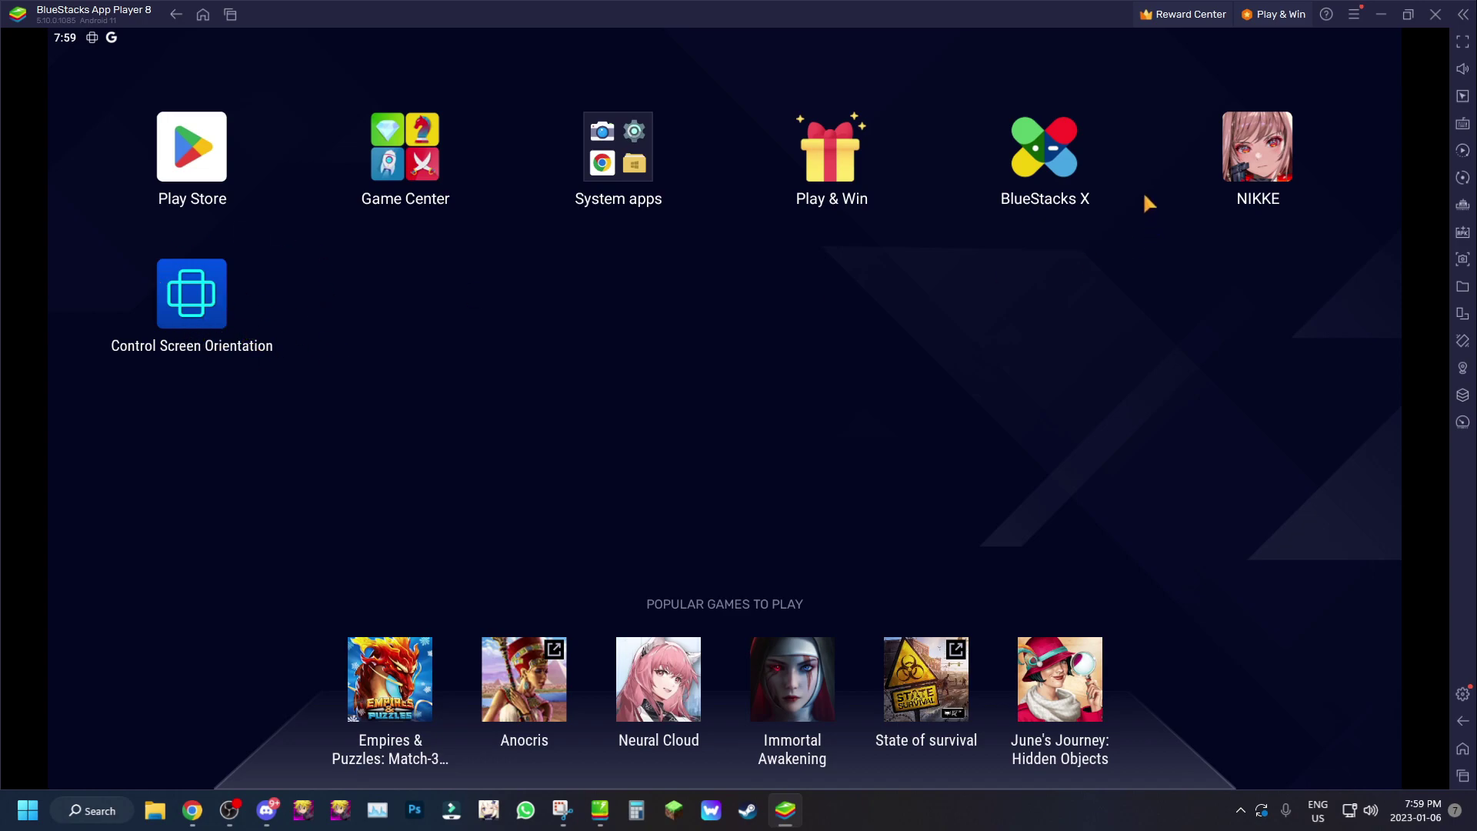
- Launch NIKKE, dismiss its Notice, and check the emulator volume slider while it loads
click(1251, 160)
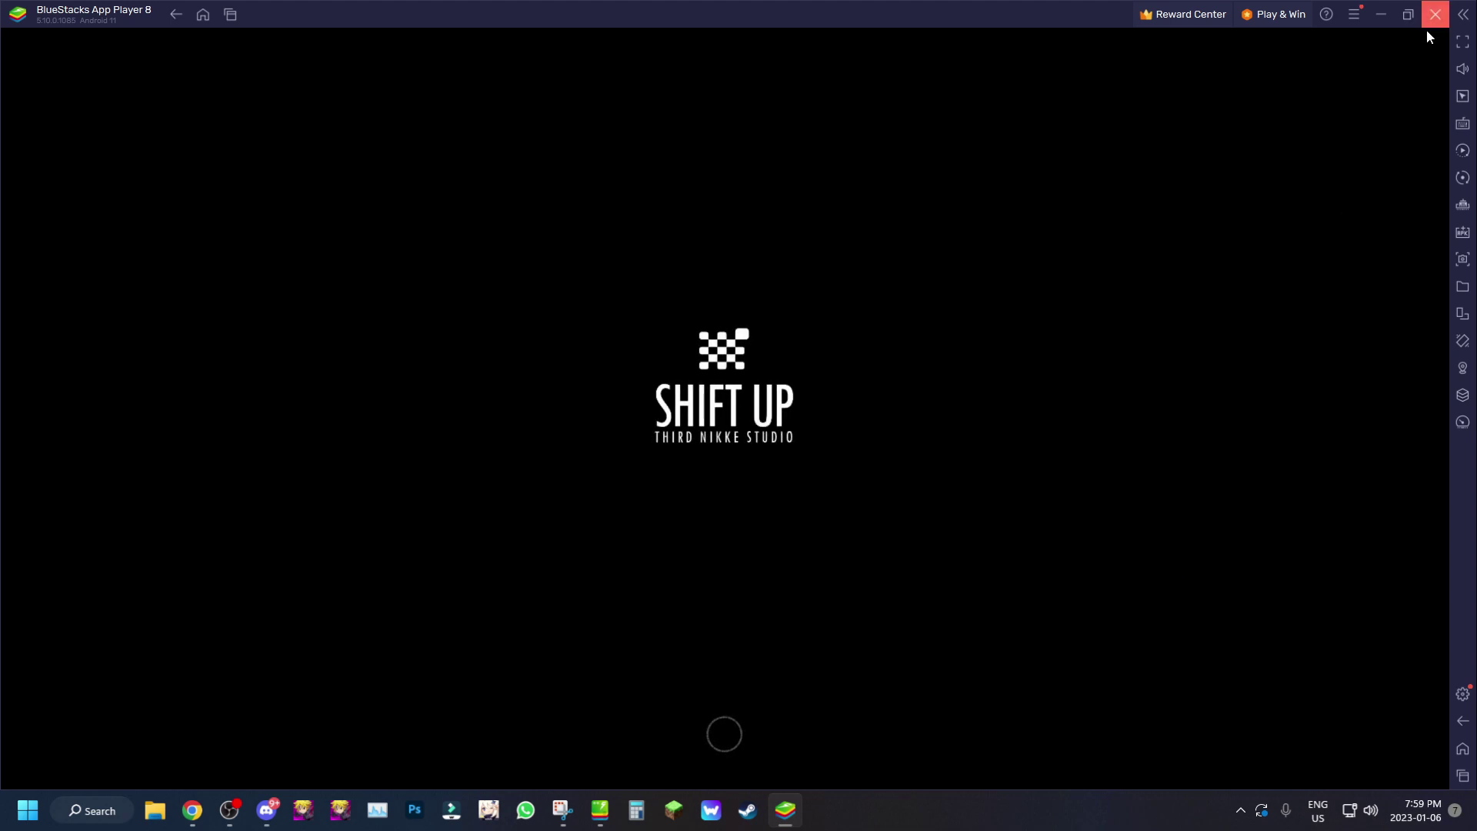
click(1461, 69)
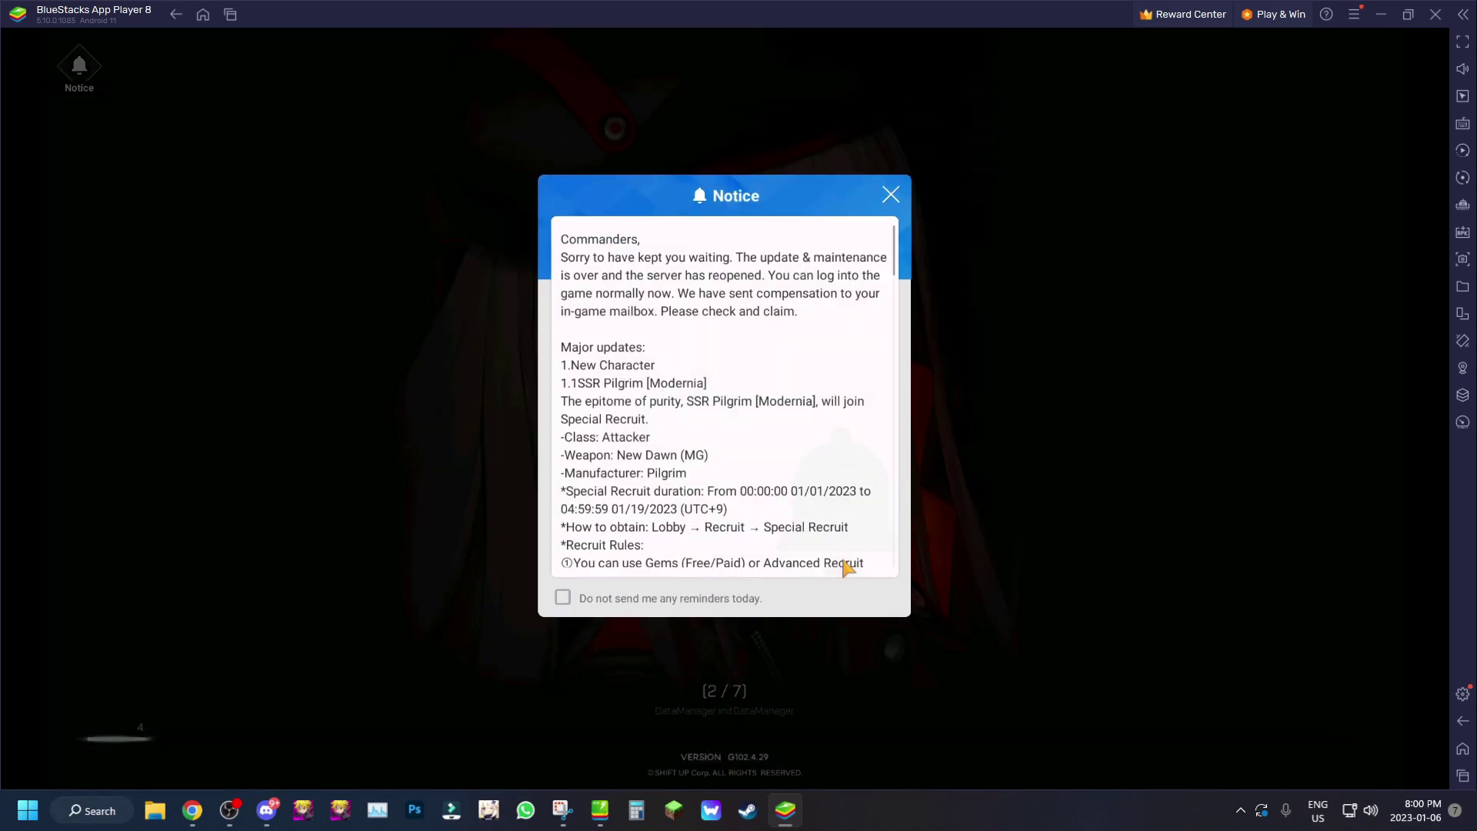
click(891, 195)
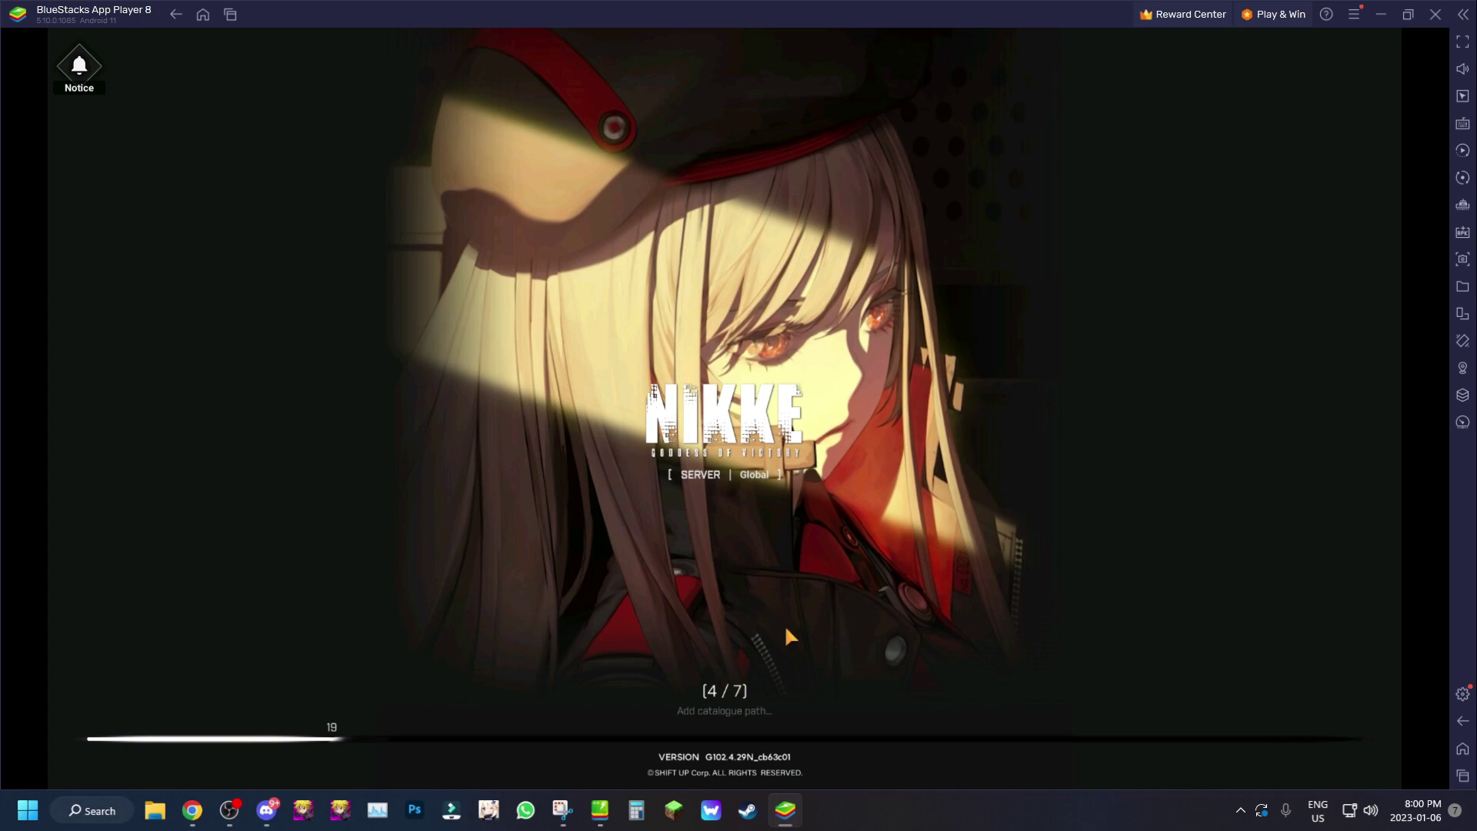
click(1461, 70)
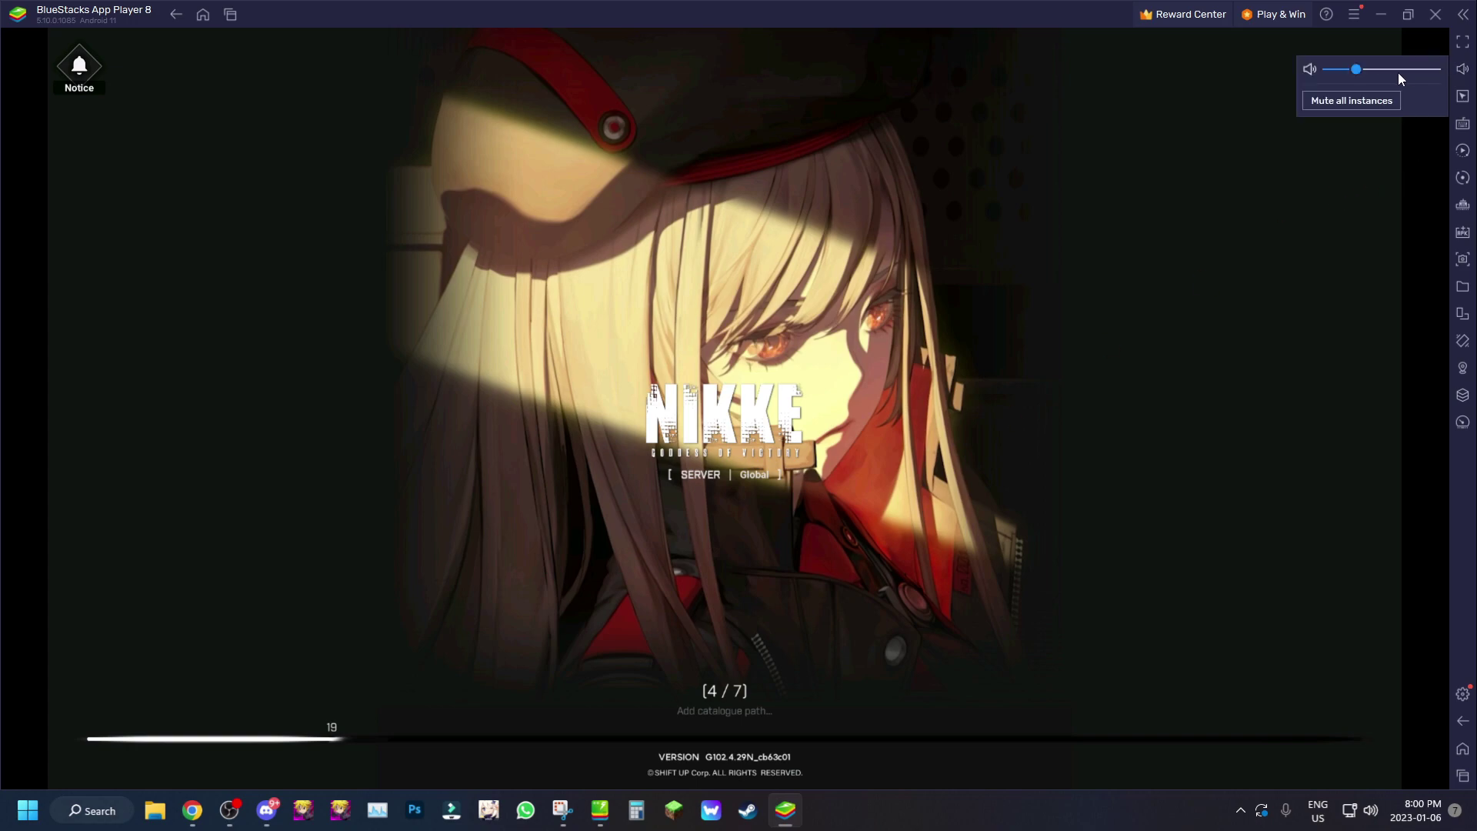
click(1006, 521)
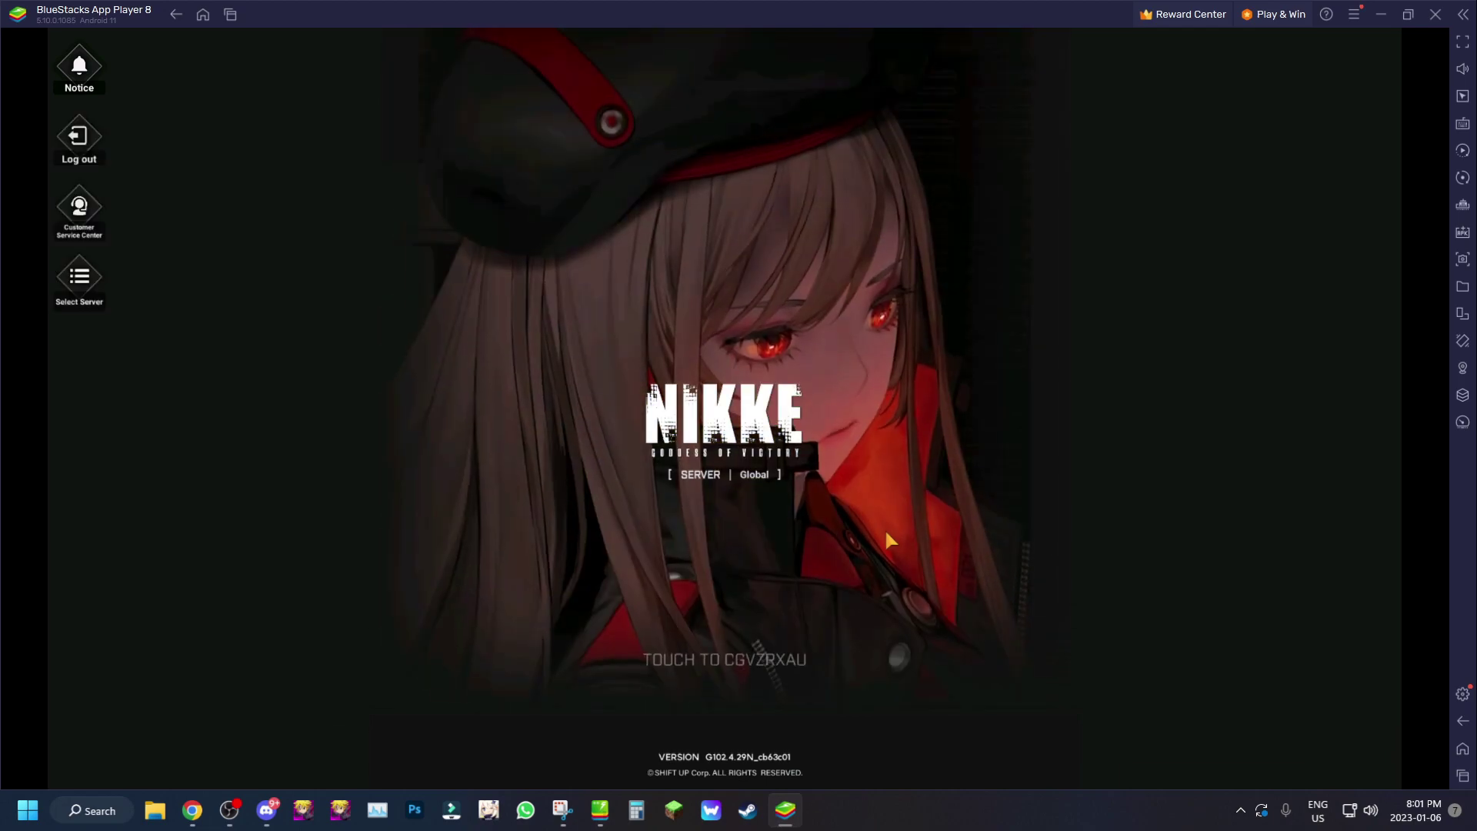
- Enter NIKKE from the title screen, claim the 30-Day Supply reward, close the Notice, and open Events
click(885, 531)
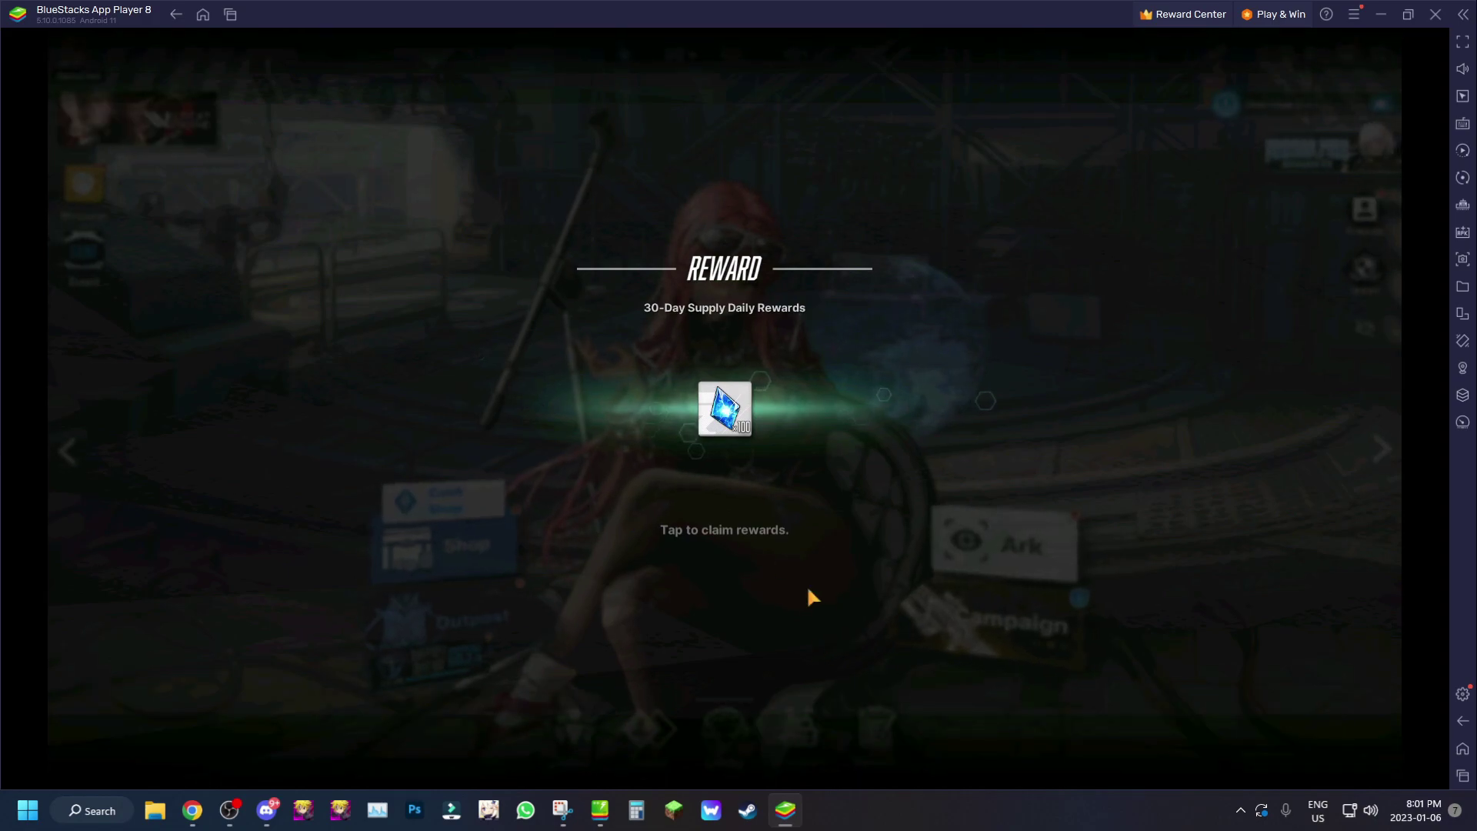
click(780, 550)
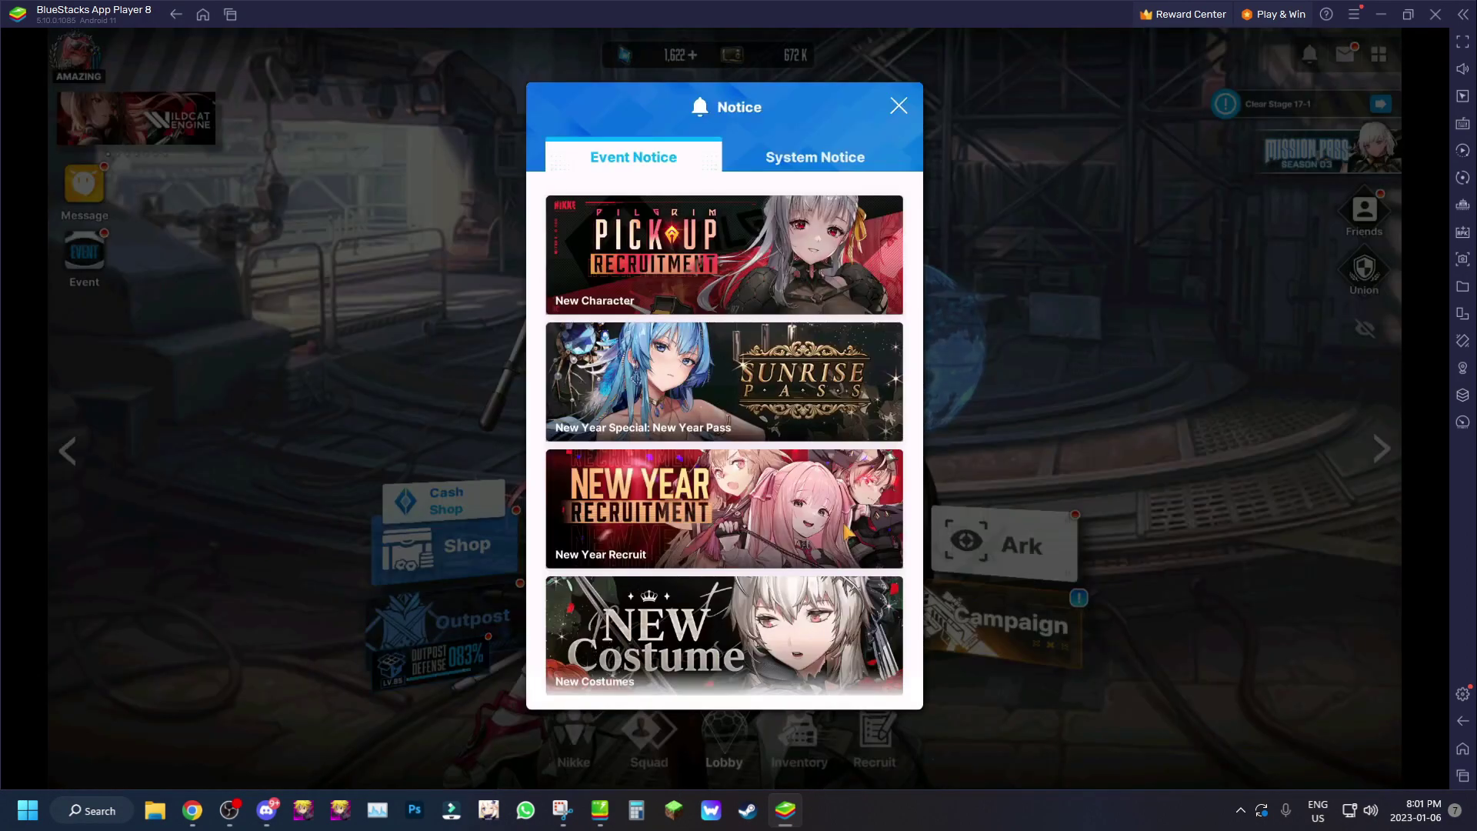
click(897, 102)
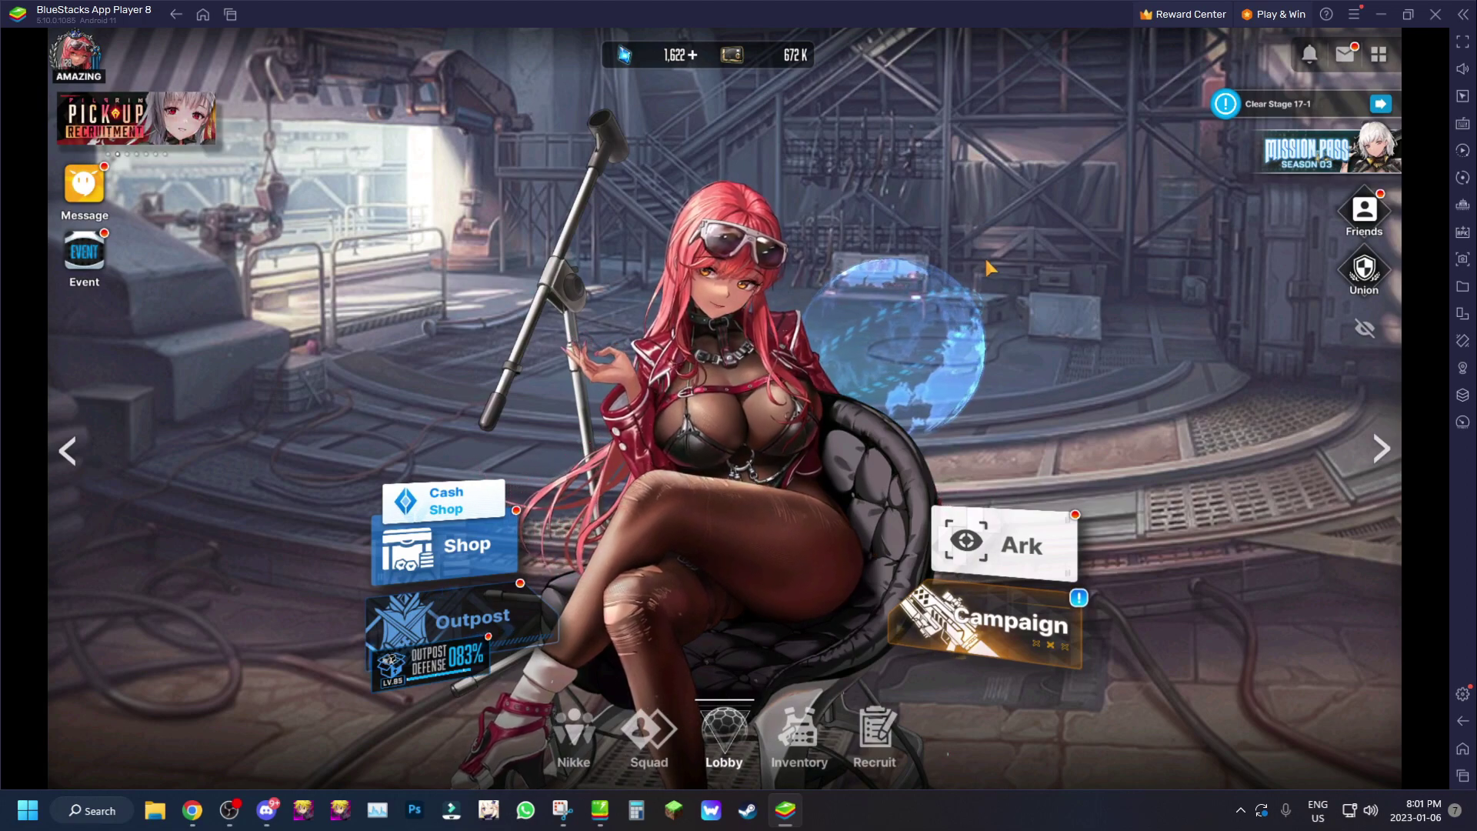
click(87, 283)
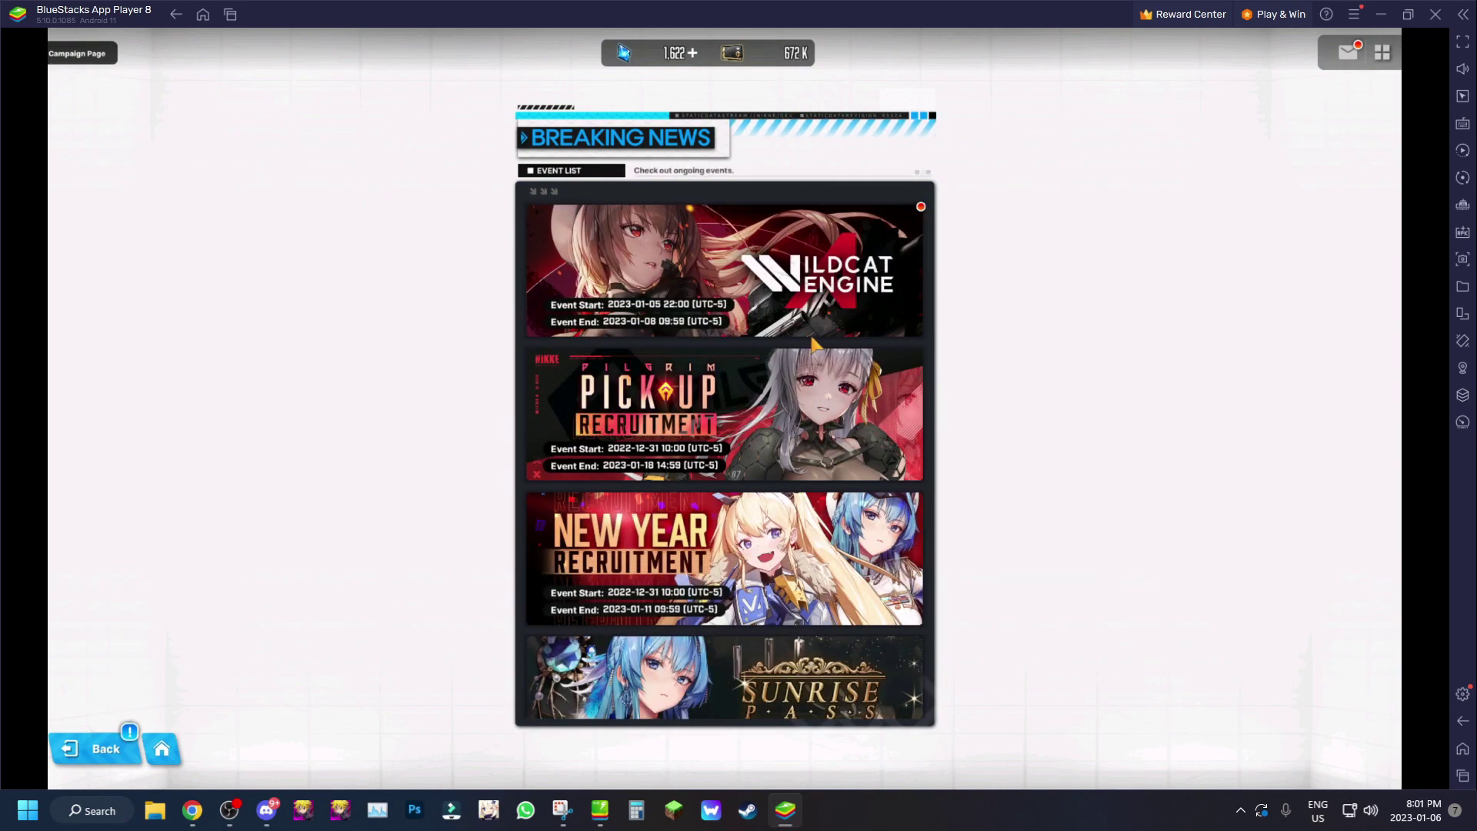
- Scroll through the Breaking News event list to find the Brand New Year story event
scroll(622, 613, down, 1)
scroll(804, 387, down, 2)
scroll(793, 461, down, 4)
scroll(784, 565, down, 5)
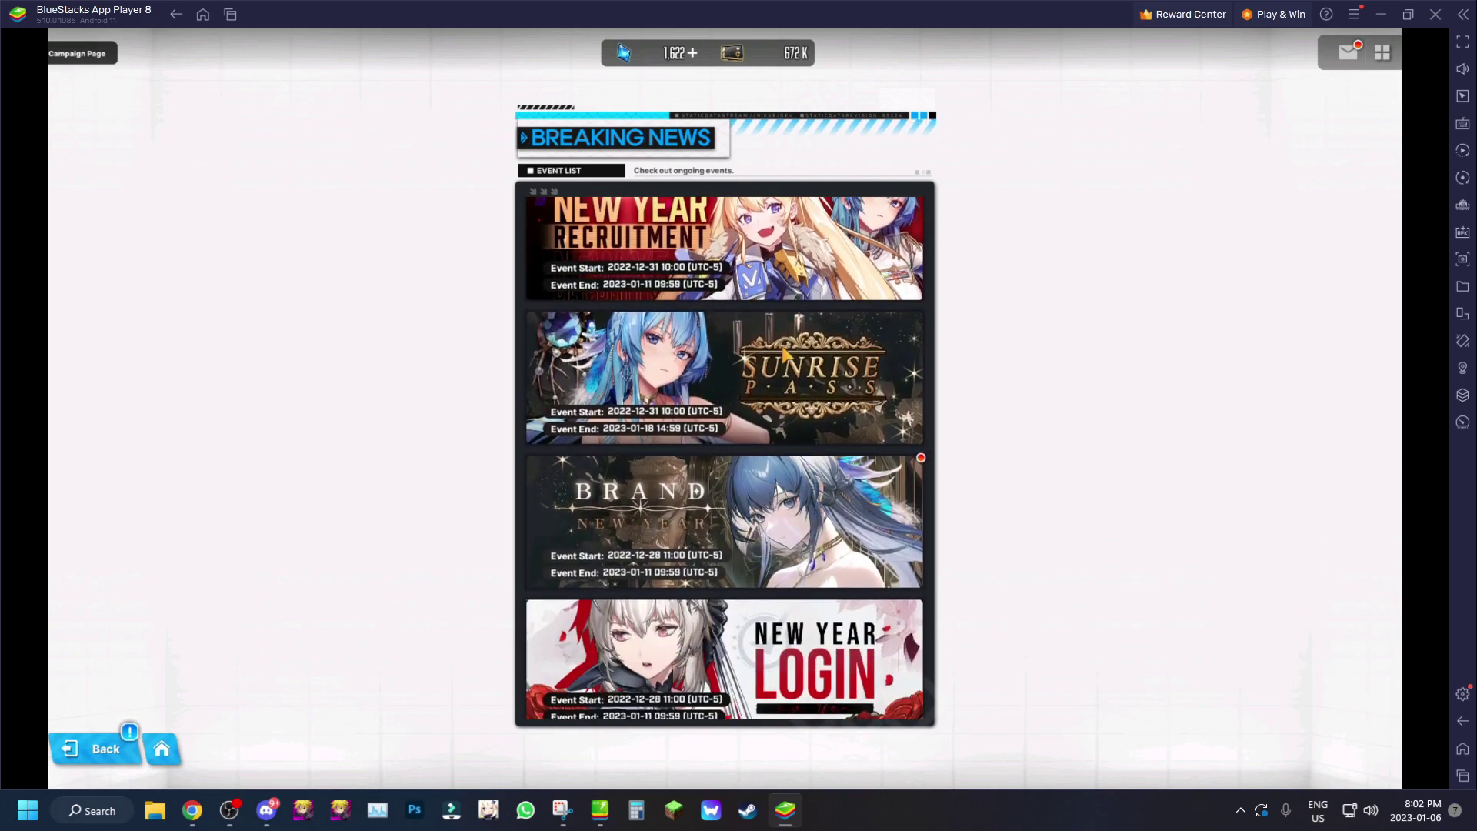
scroll(800, 354, up, 5)
scroll(798, 605, down, 3)
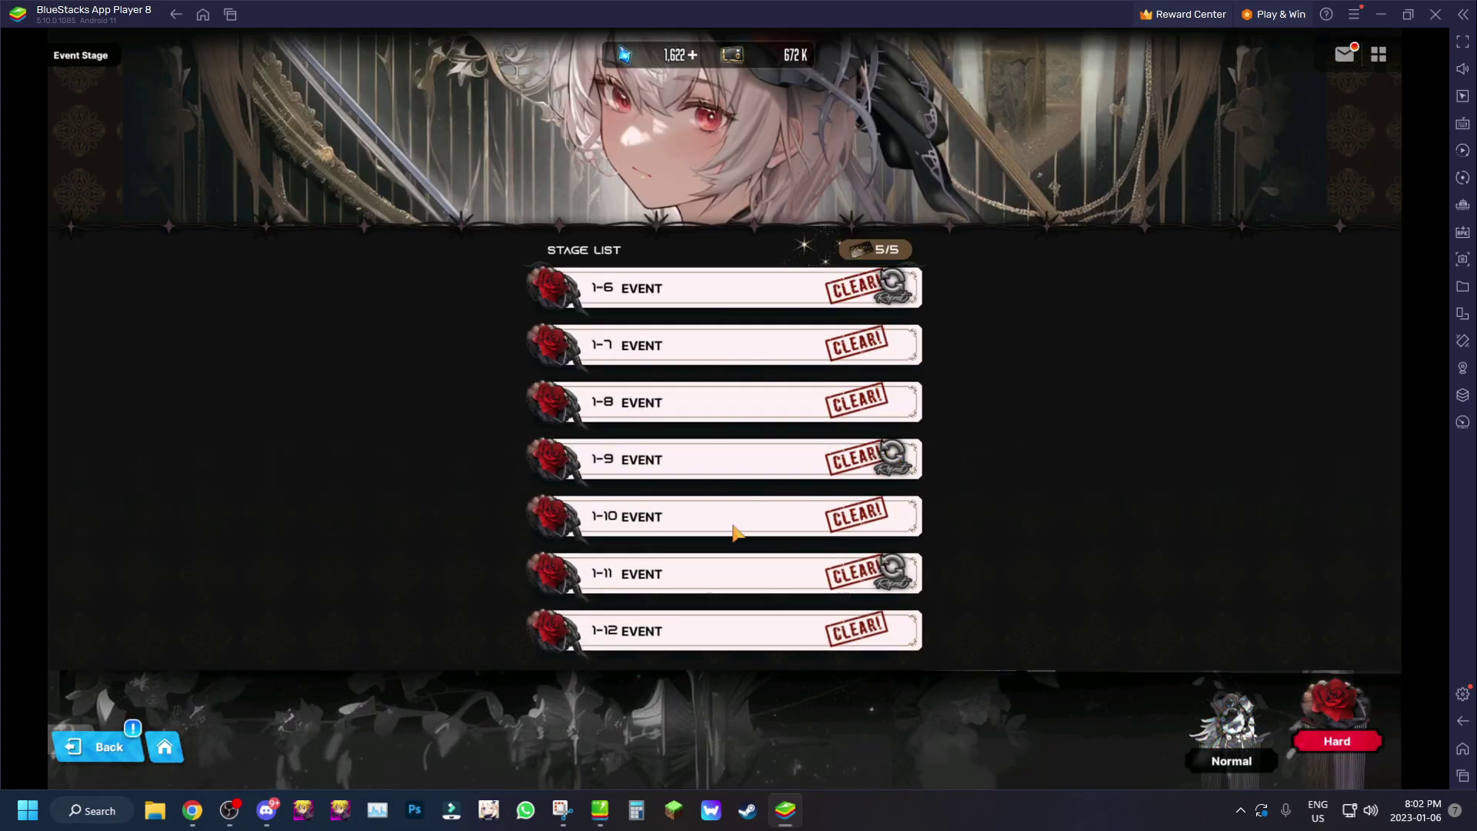
- Enter the war zone, select event stage 1-9, and view its first reward's details
drag(732, 528, 754, 389)
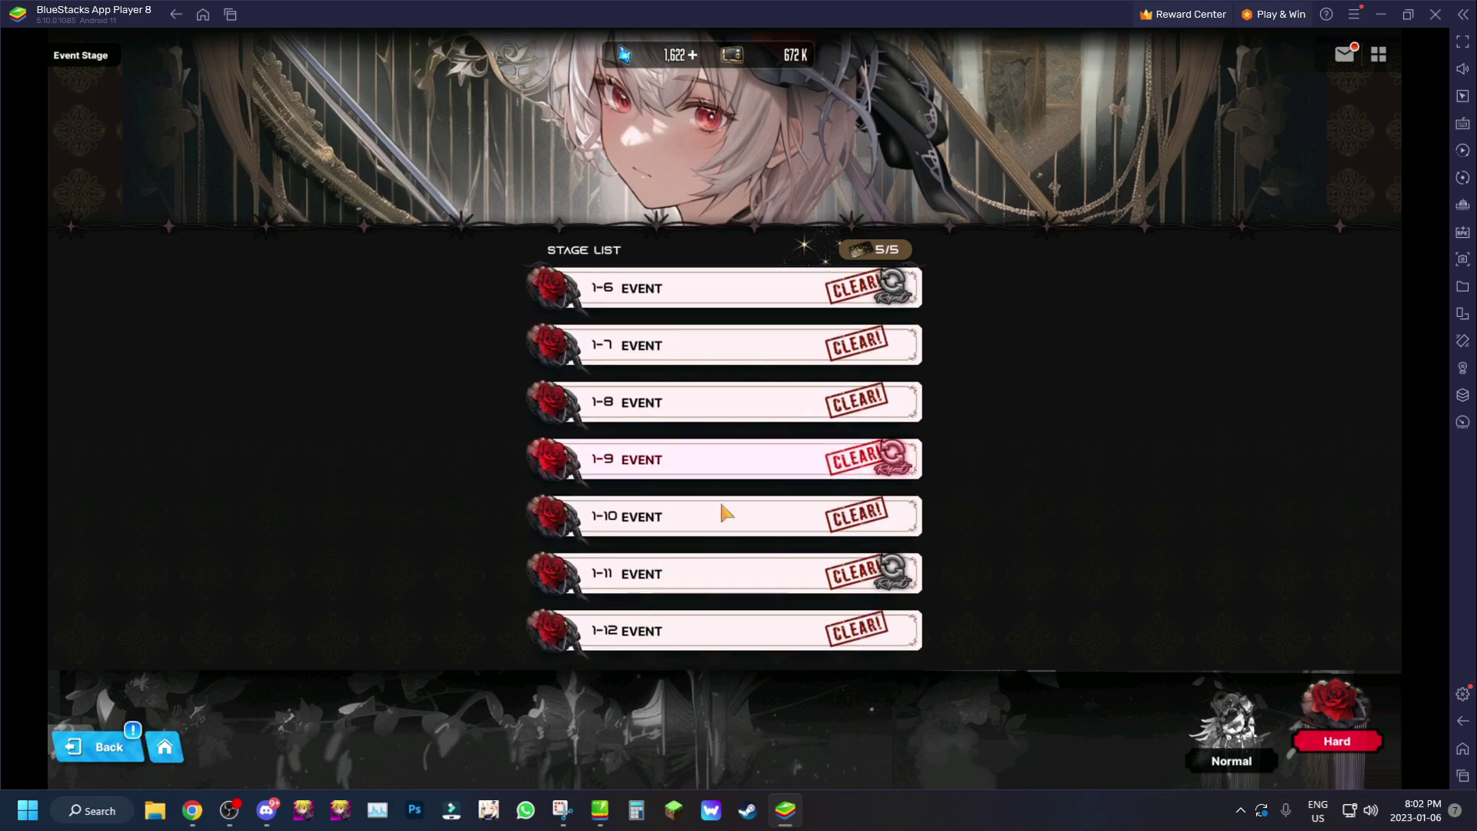
click(877, 462)
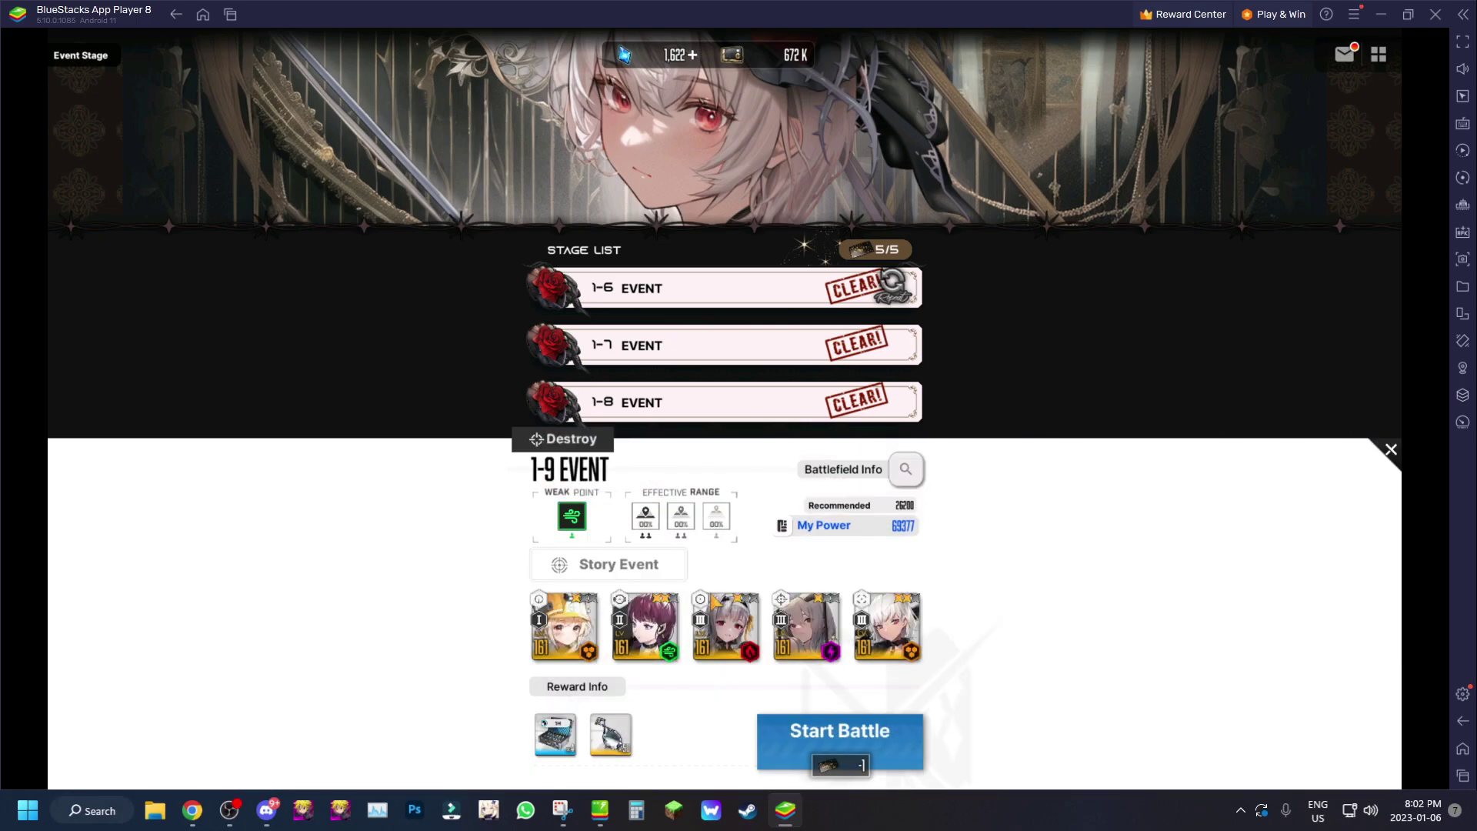
click(556, 734)
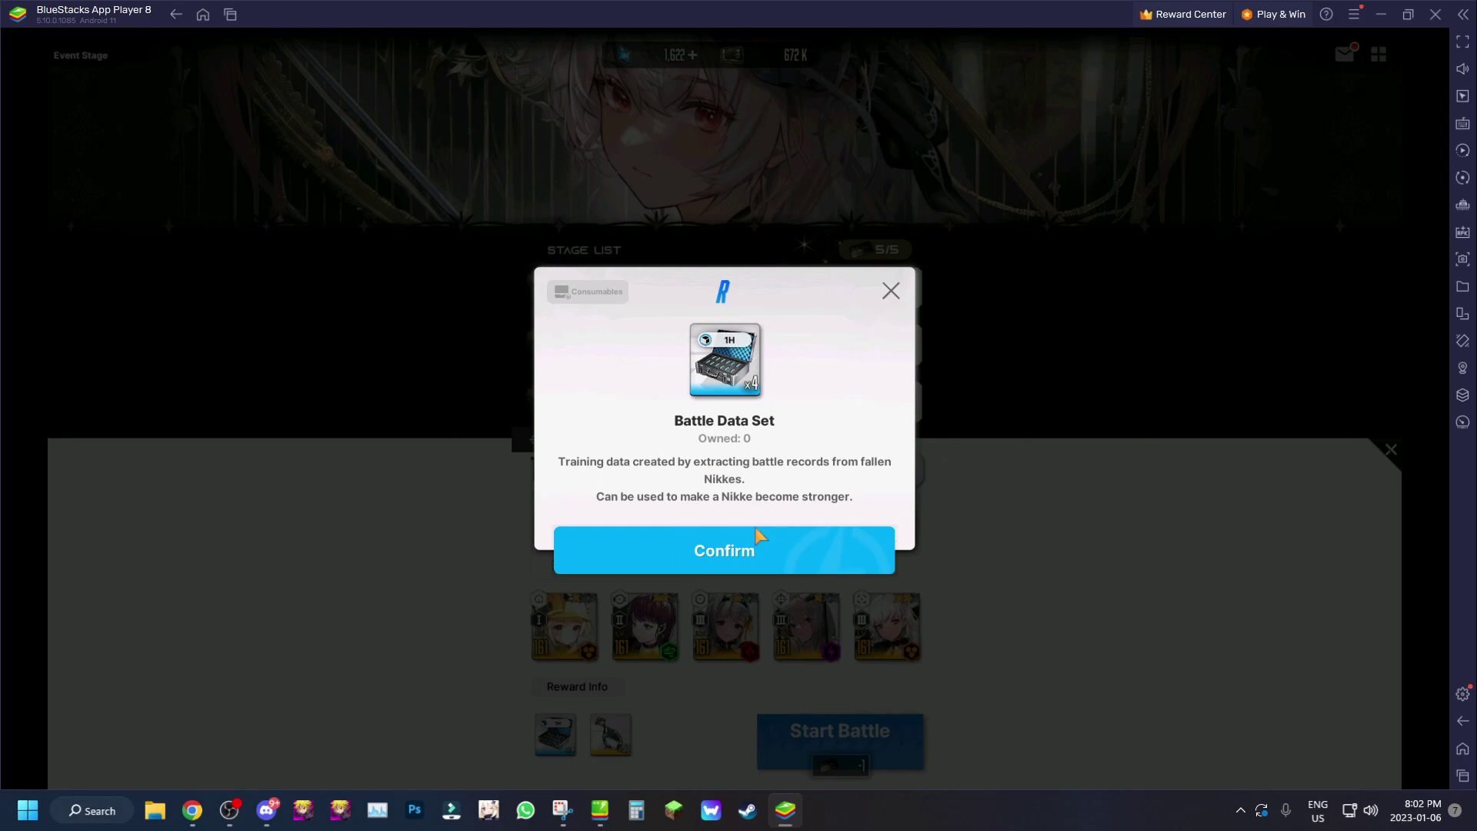
click(891, 292)
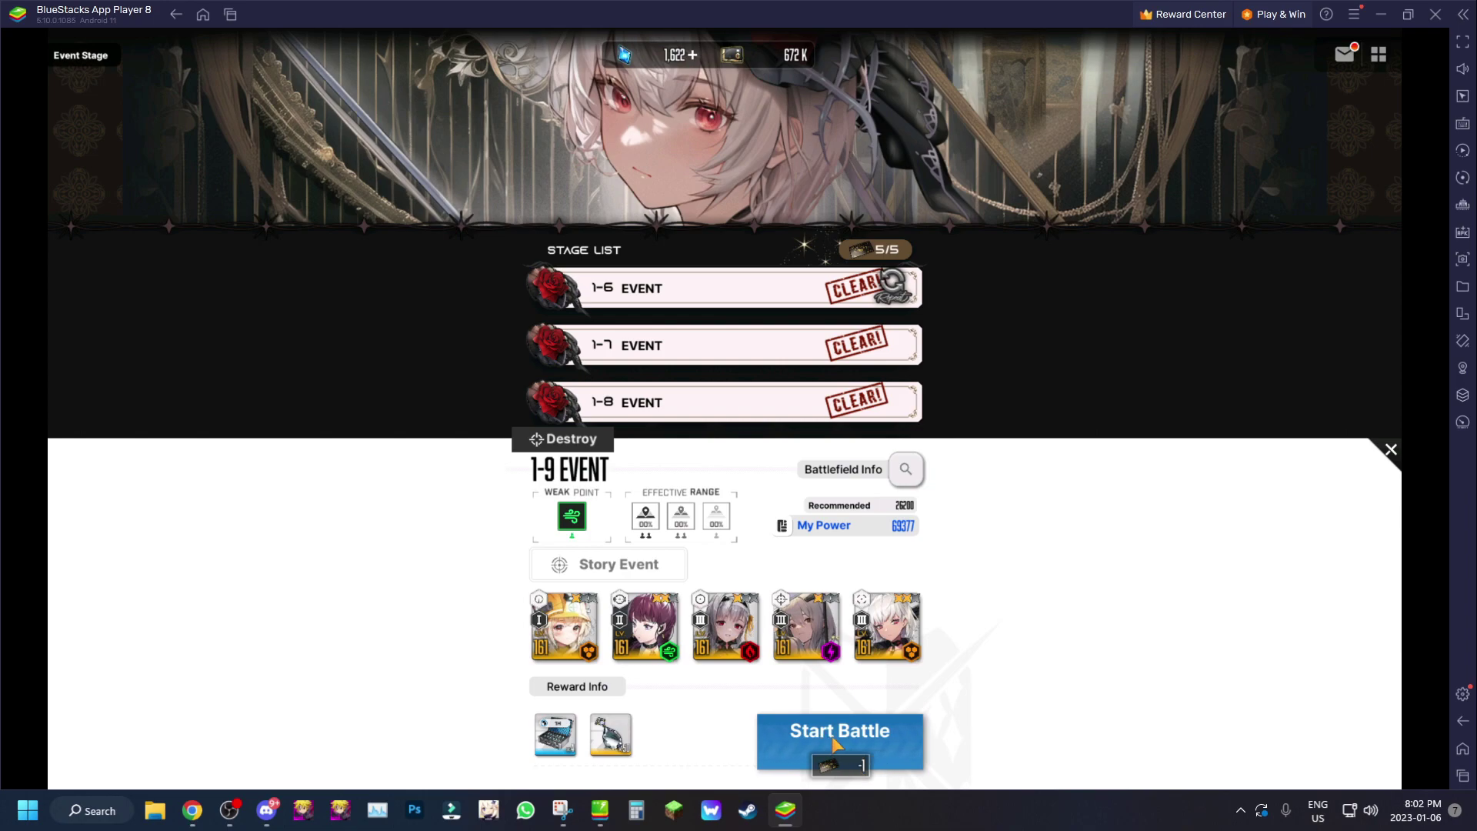
click(1461, 695)
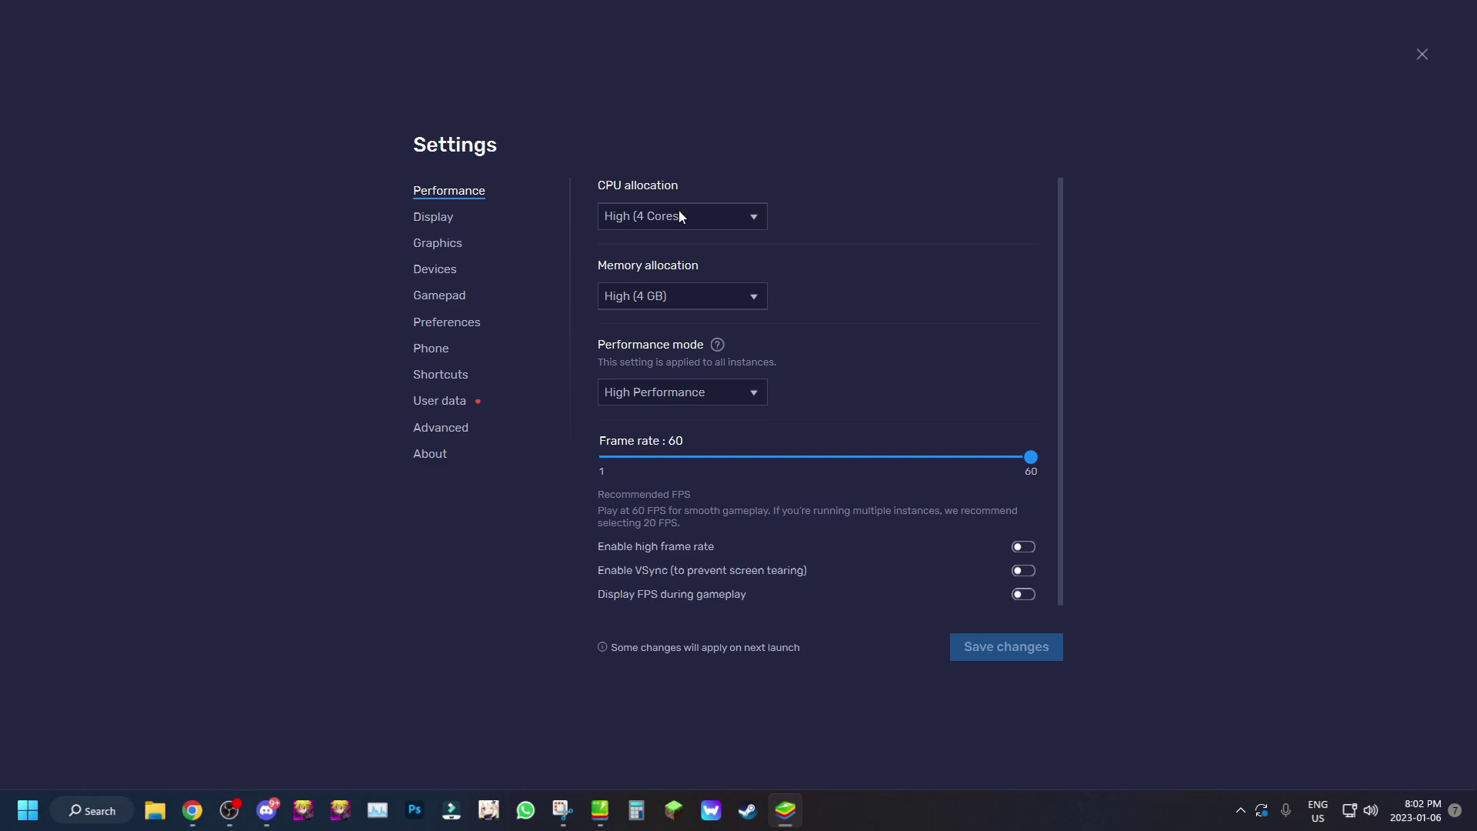
click(1031, 548)
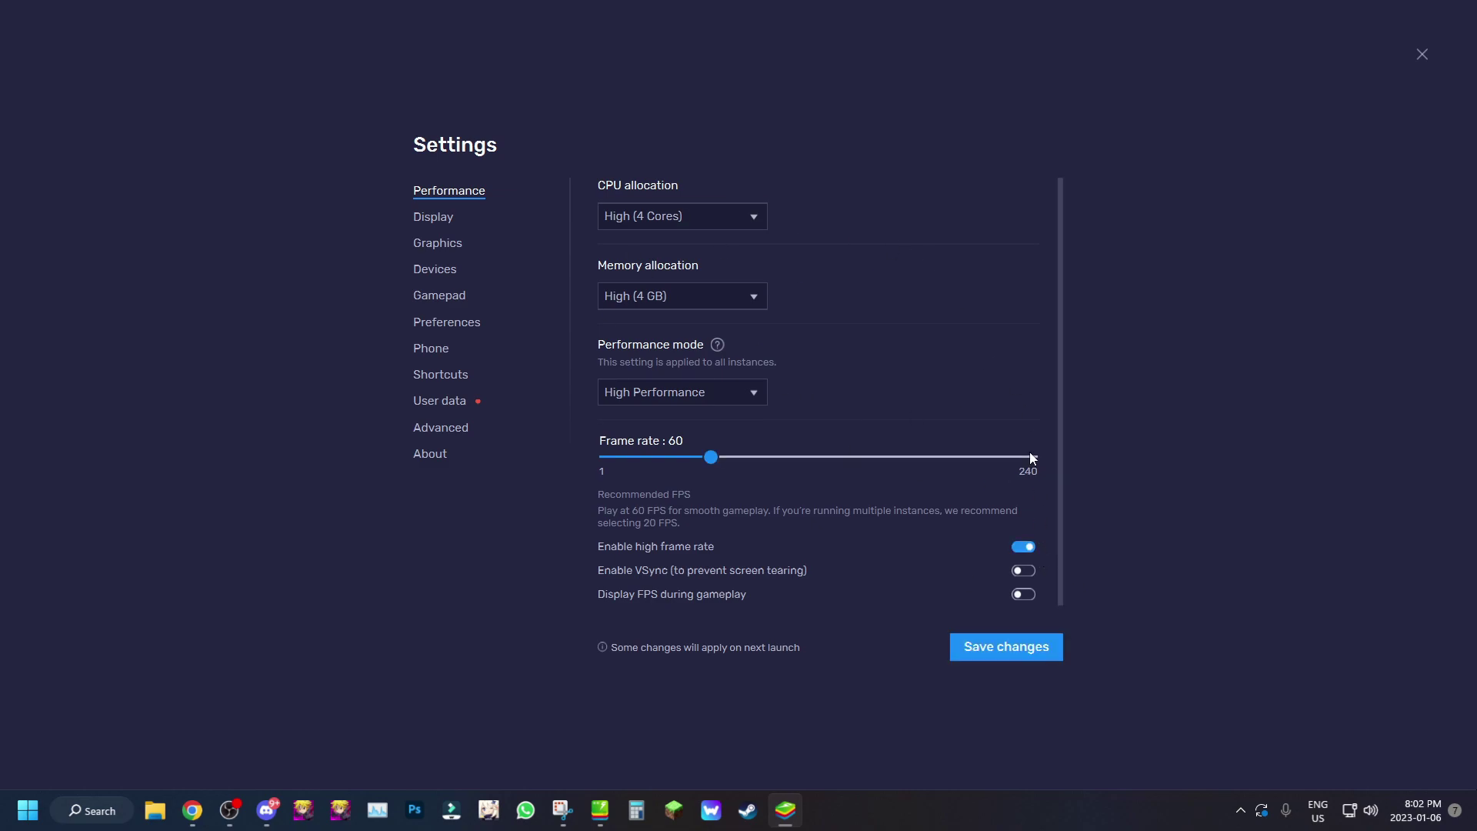
drag(711, 457, 1180, 320)
drag(1026, 462, 726, 463)
click(1031, 548)
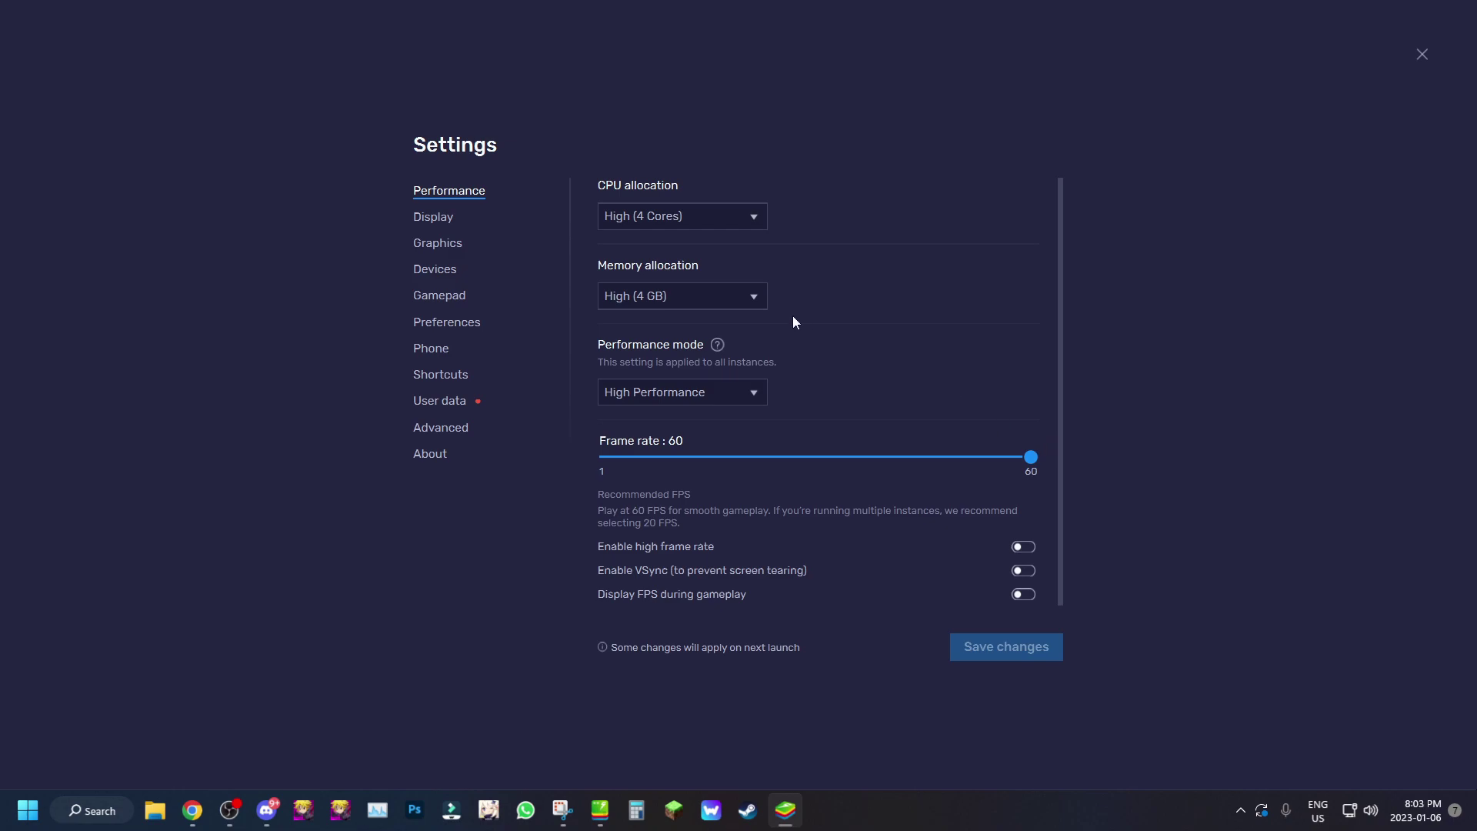
click(433, 217)
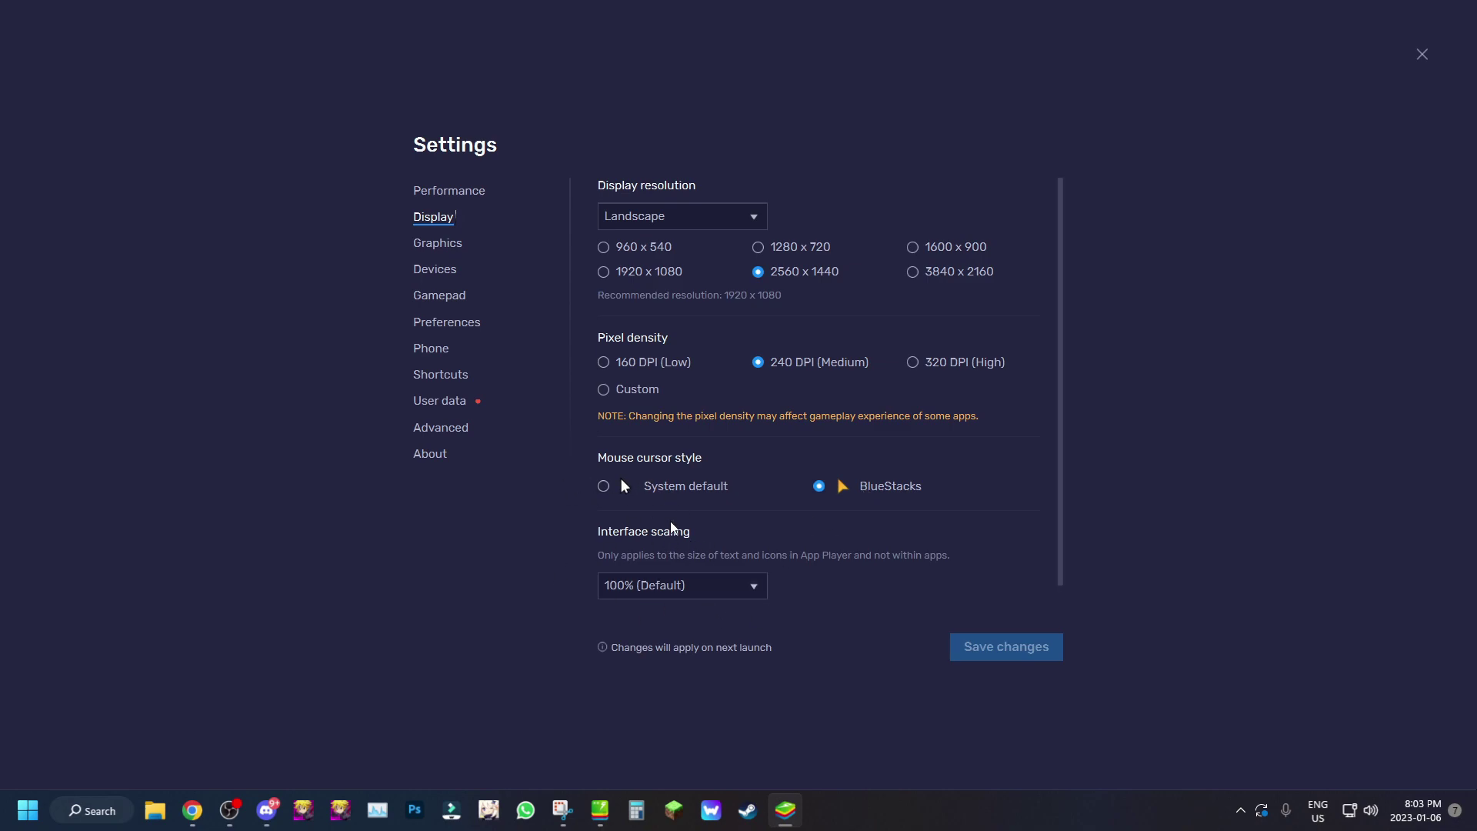
click(459, 242)
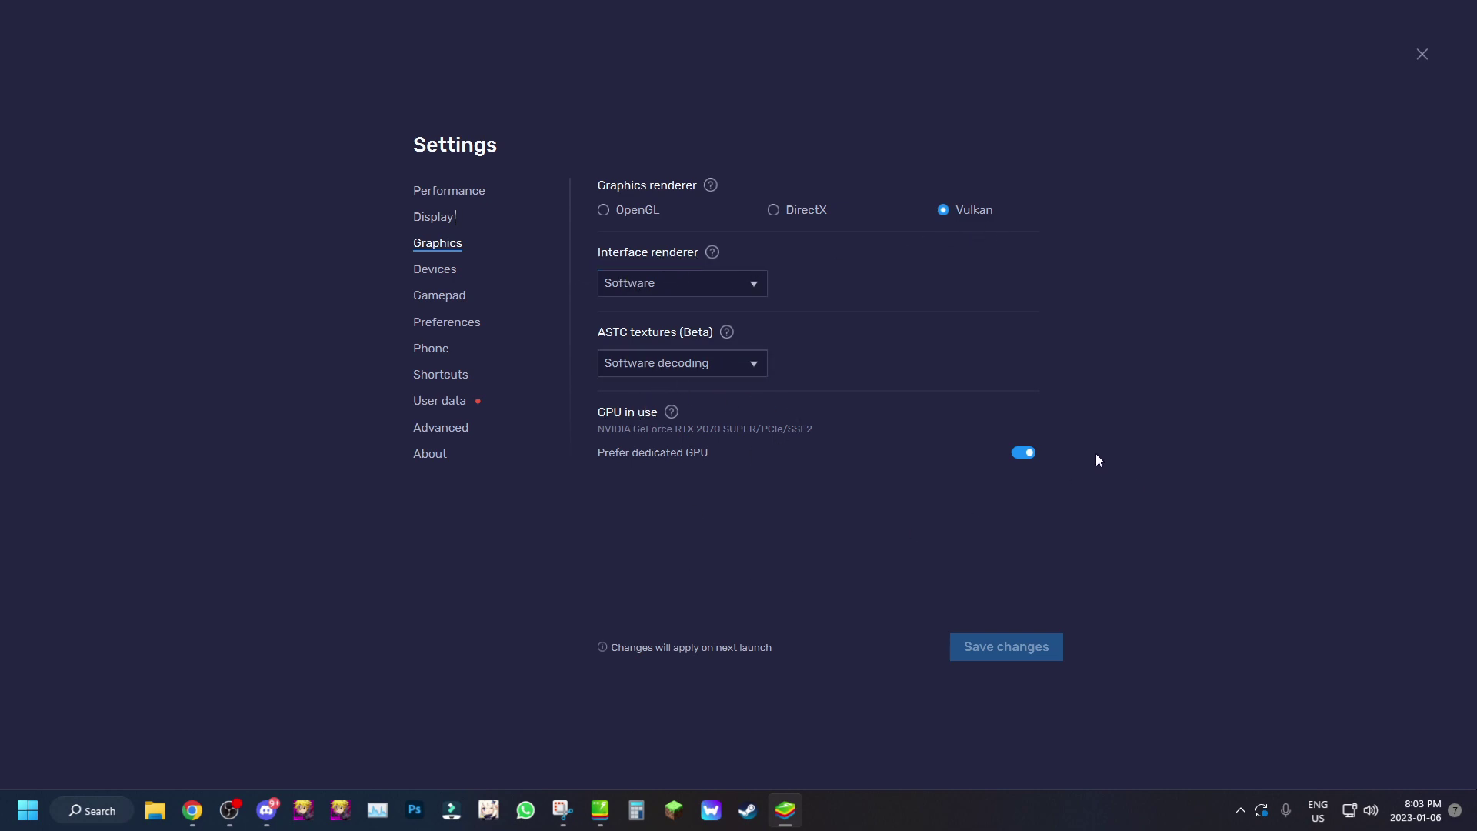
click(421, 270)
click(435, 292)
click(483, 191)
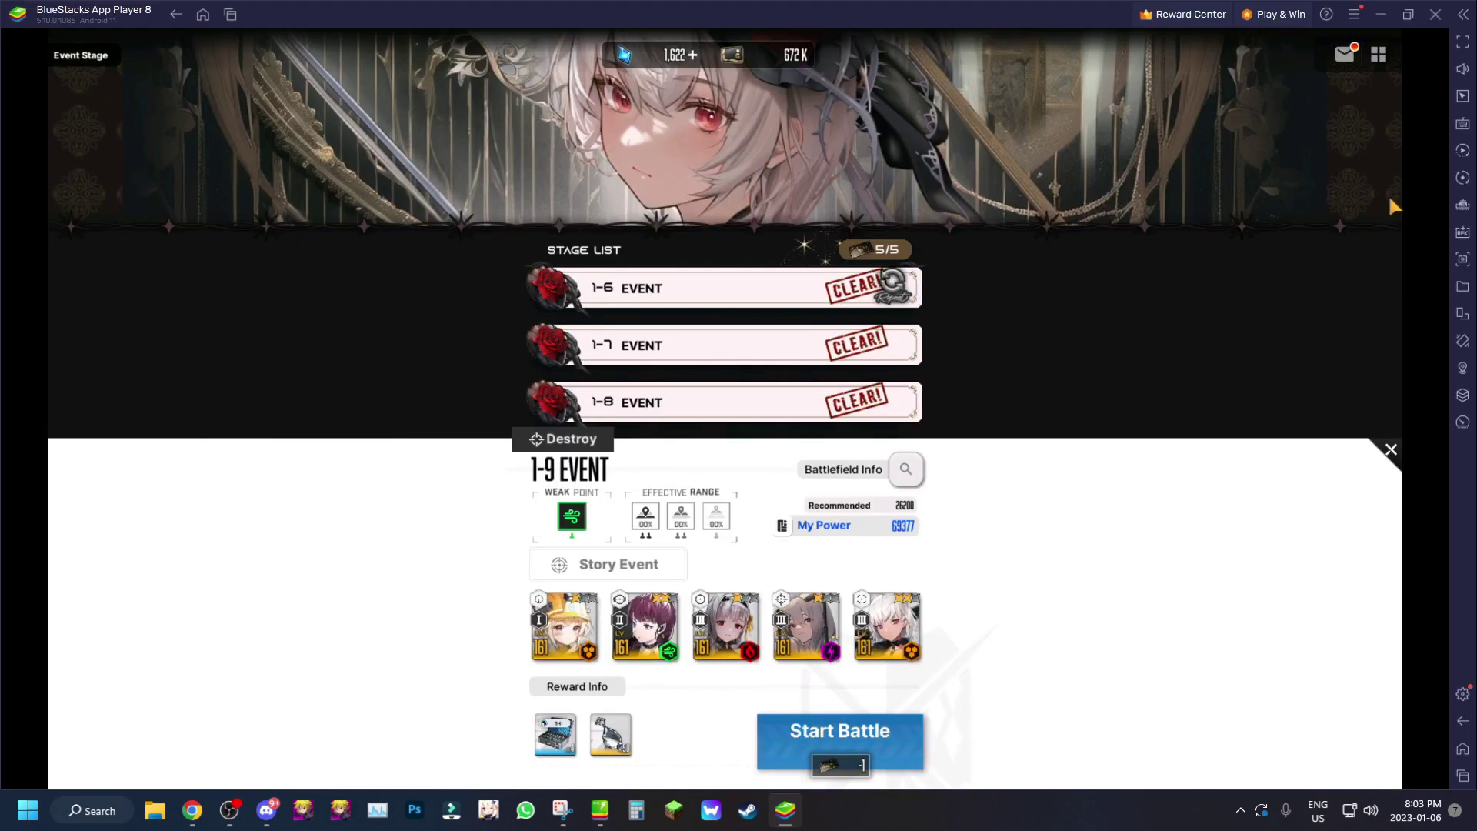
- Start the 1-9 event battle, pause and resume it once, and let auto battle win
click(858, 750)
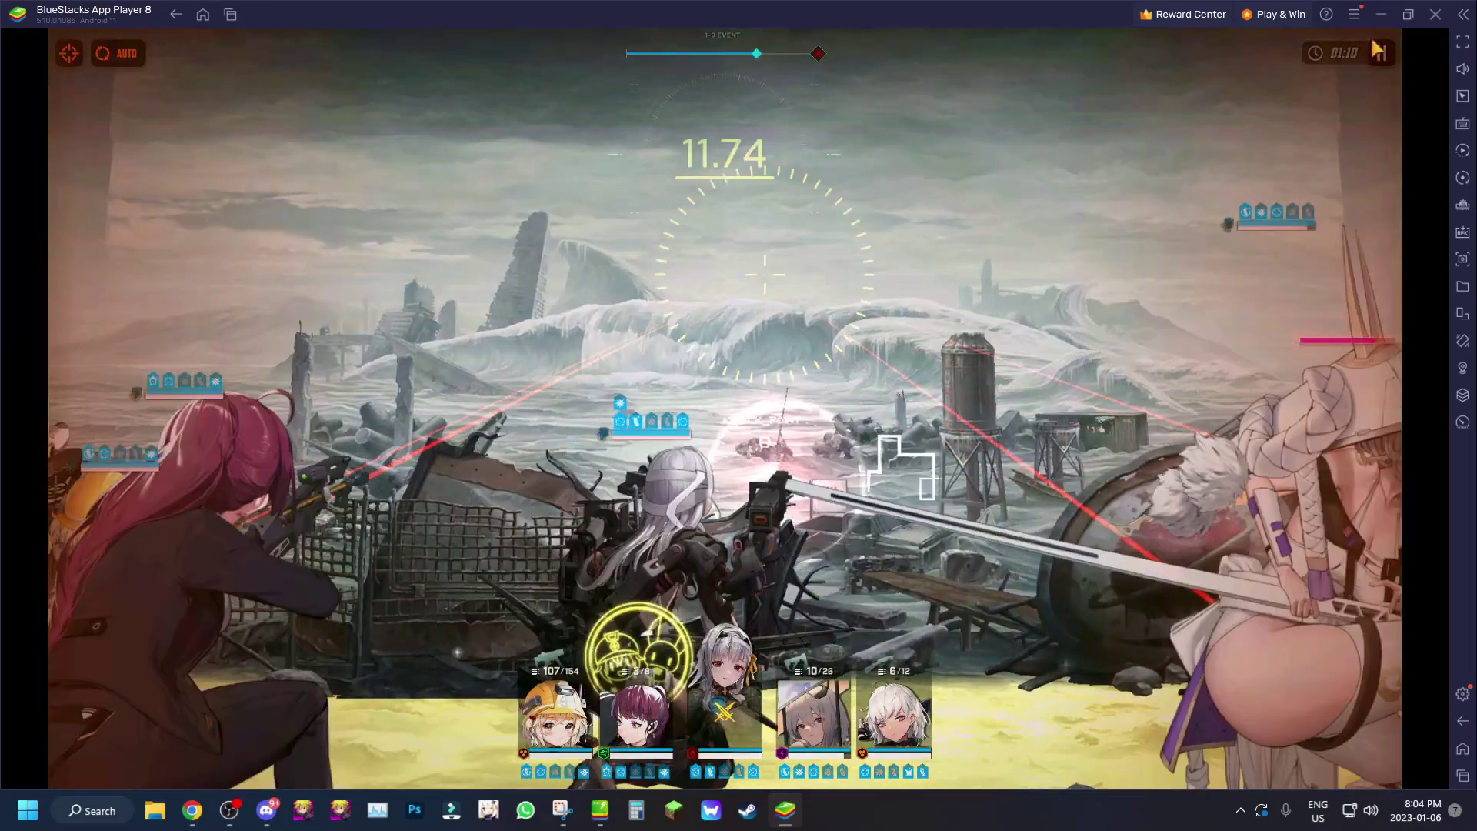
click(1379, 52)
click(898, 86)
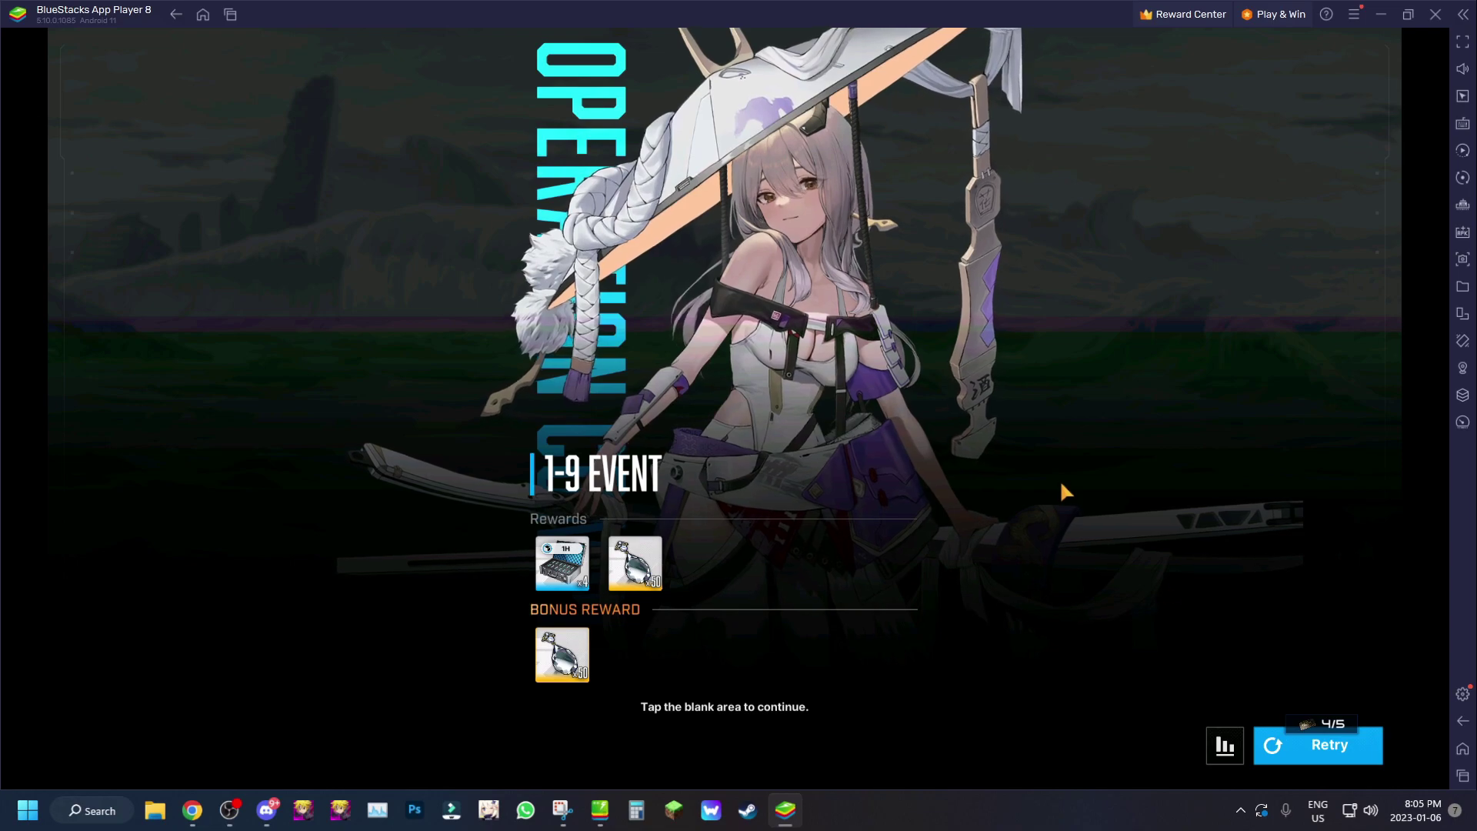
- Retry the 1-9 event stage from the victory screen to start a new battle
click(1308, 746)
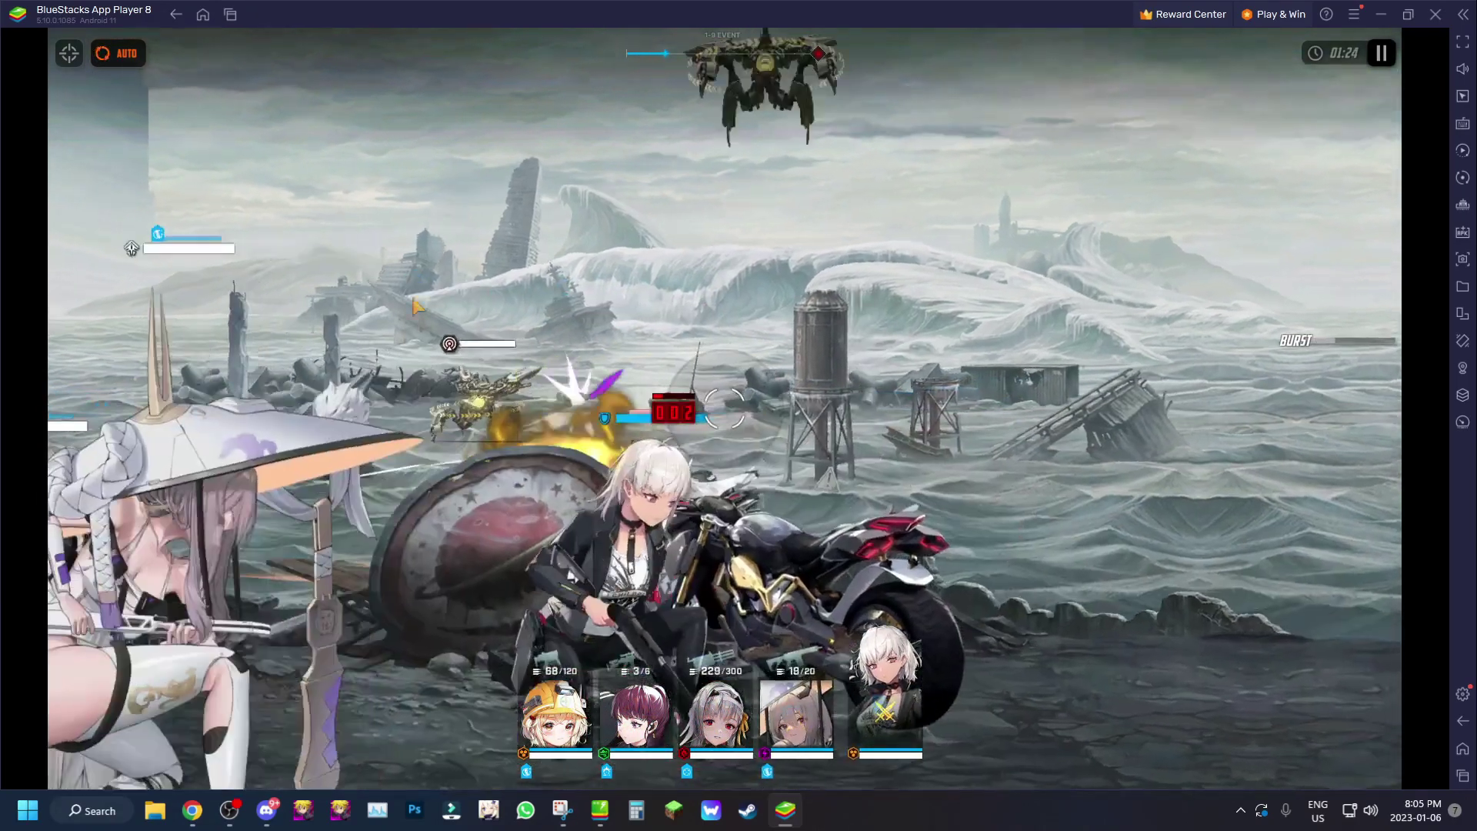
- Enable auto-aim in the 1-9 event battle so the squad fights automatically
click(68, 52)
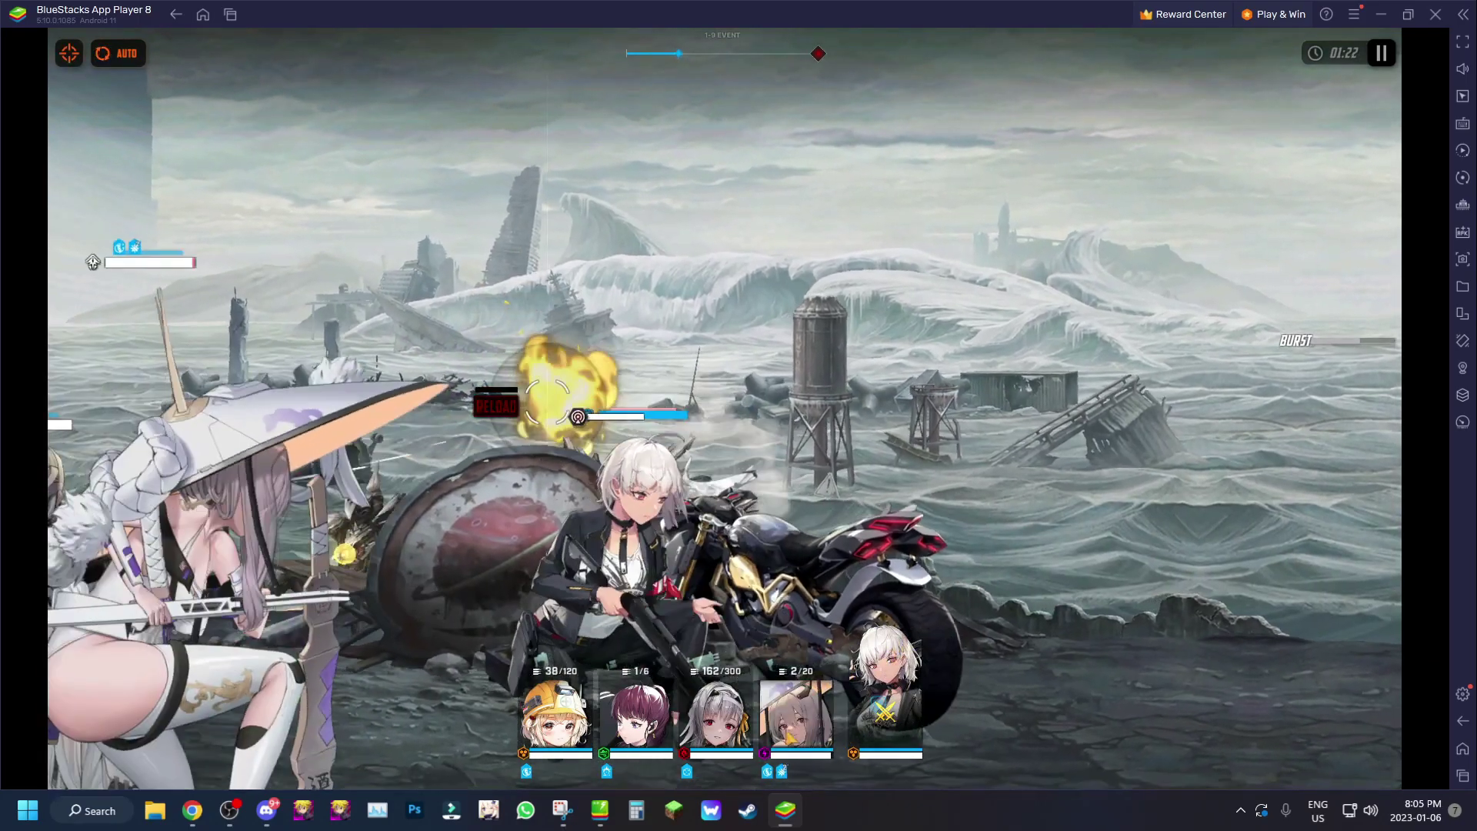